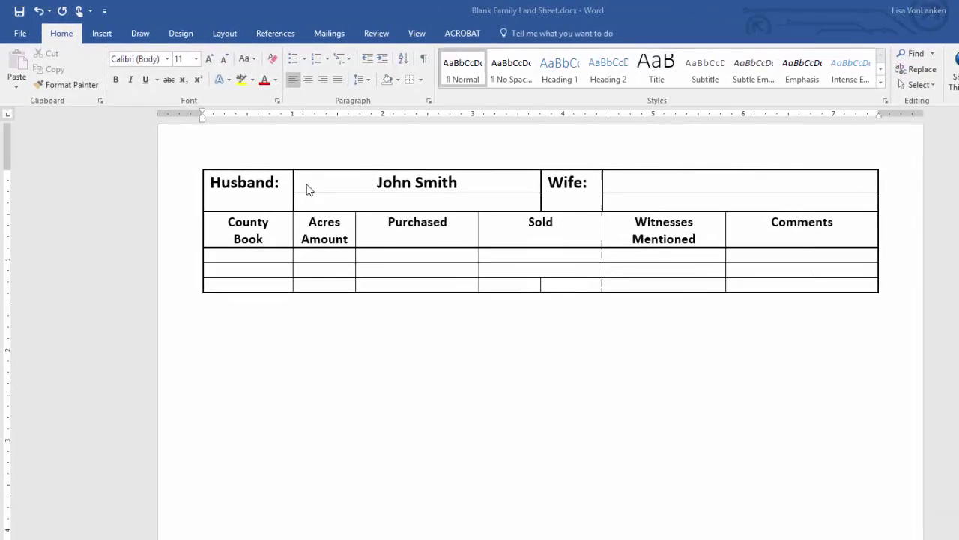
Step: Save a copy of the document in the Genealogy folder, named with the husband's full name followed by "Land Sheet"
click(26, 45)
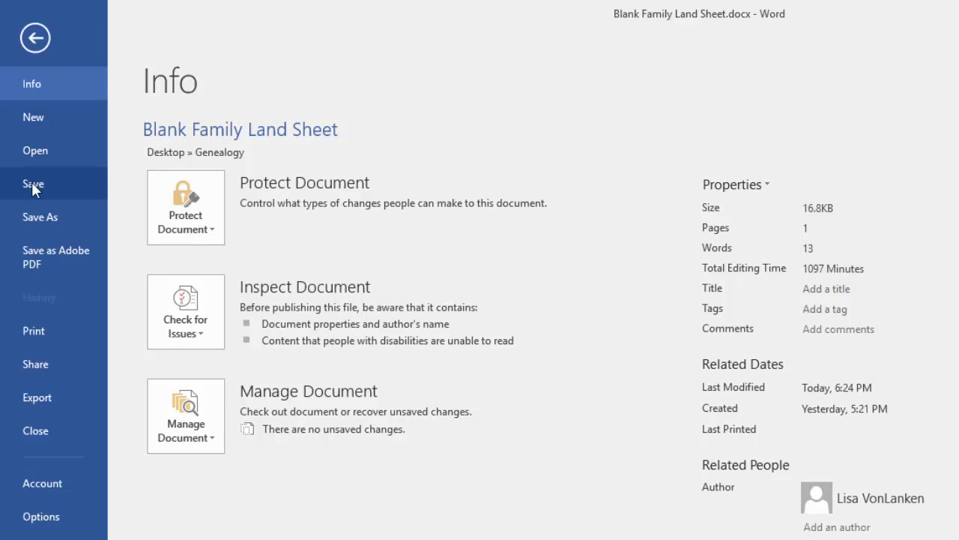
click(33, 218)
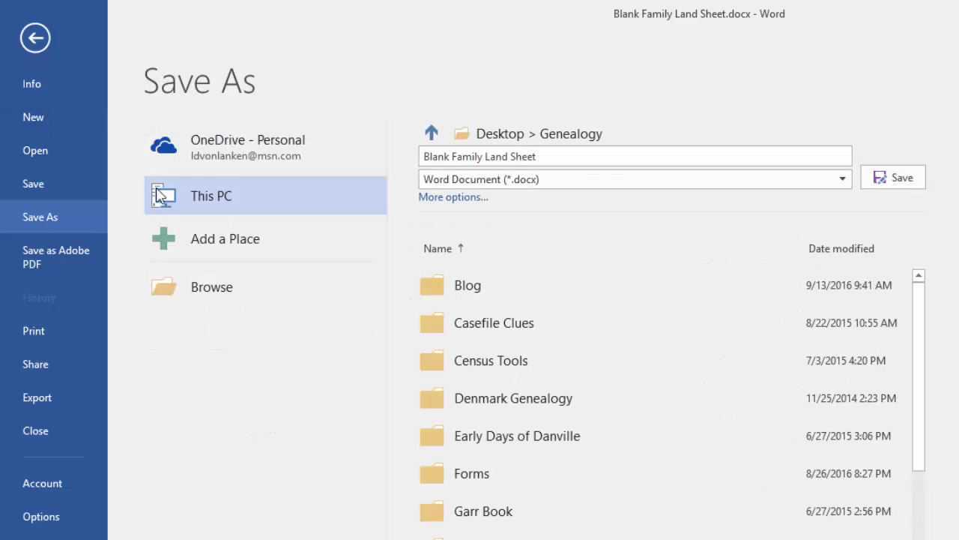
click(550, 157)
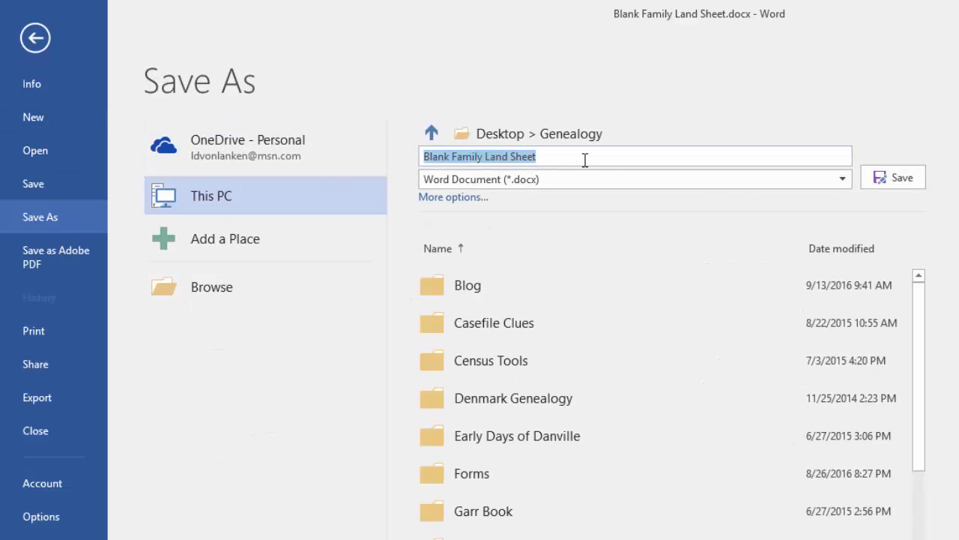
text(John )
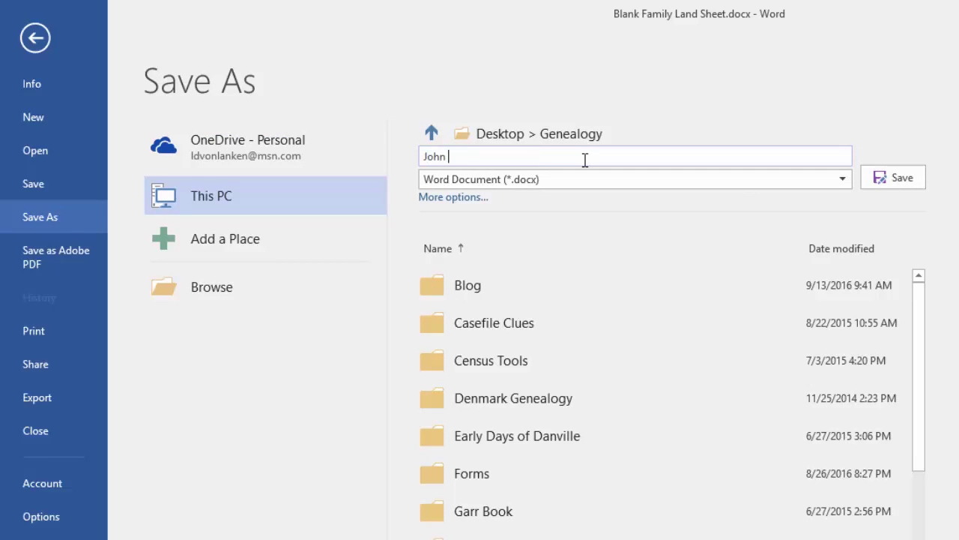
text(Smith Land Sheet)
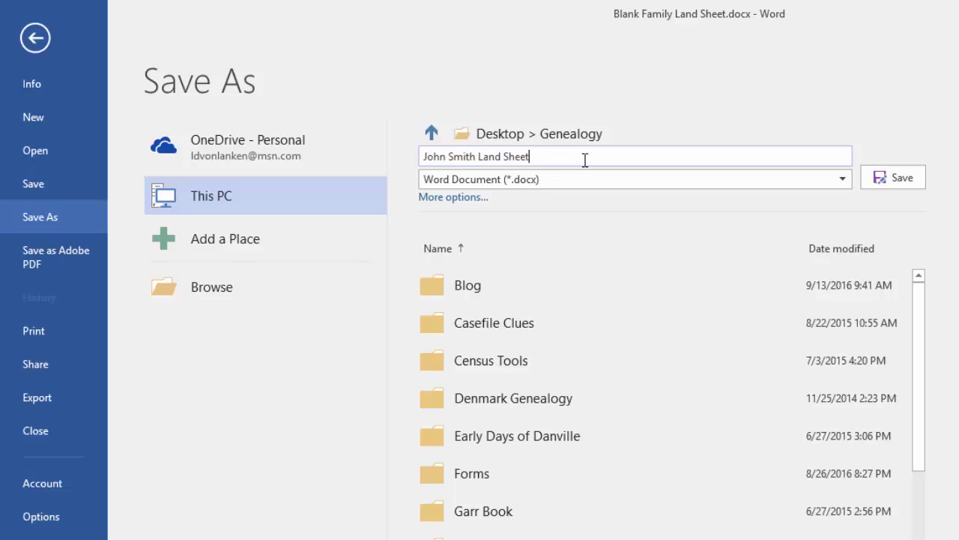
click(914, 185)
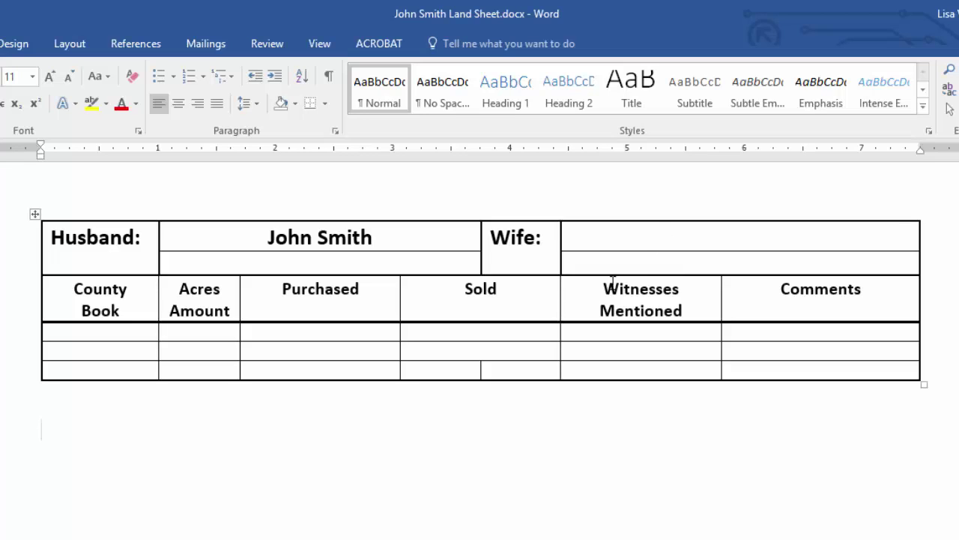
Step: Insert a new table row above the second blank row below the column headings
click(371, 347)
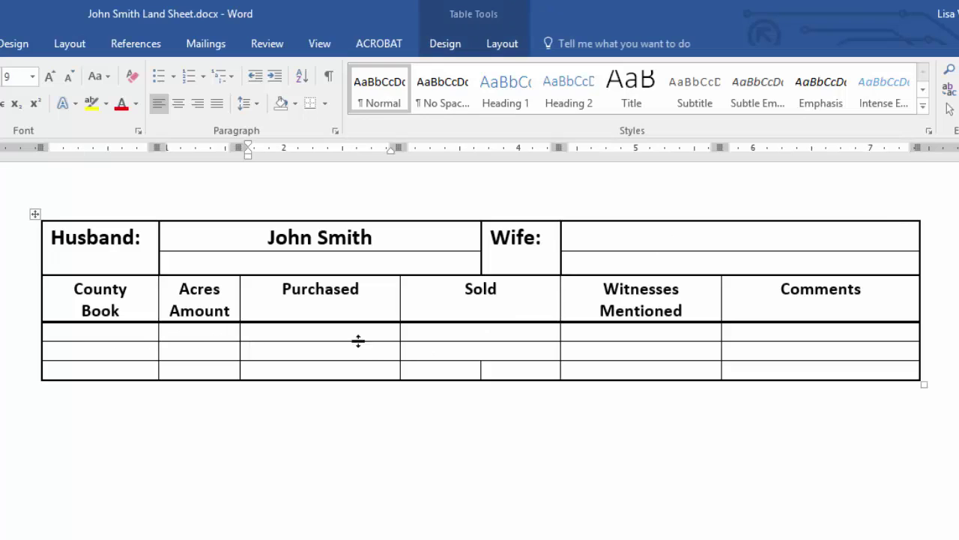
click(445, 43)
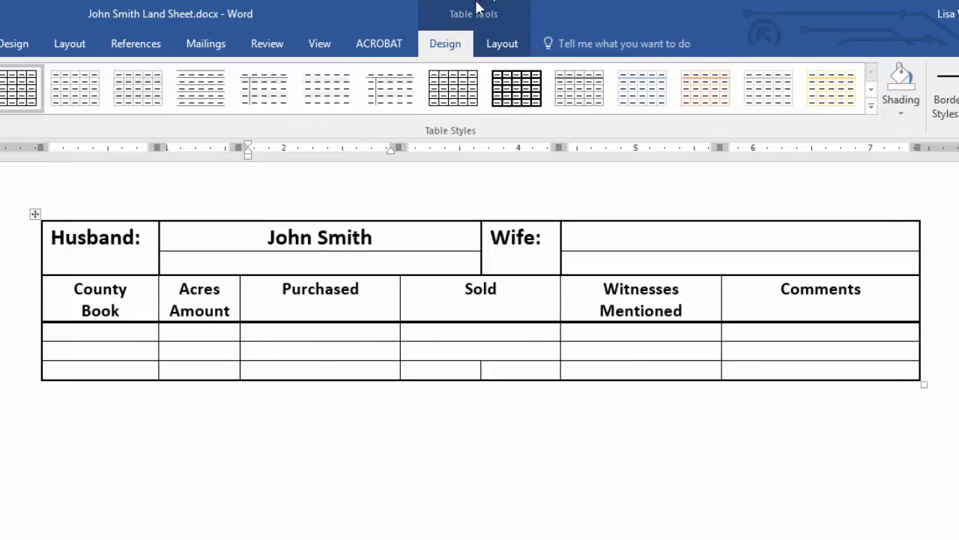
click(501, 45)
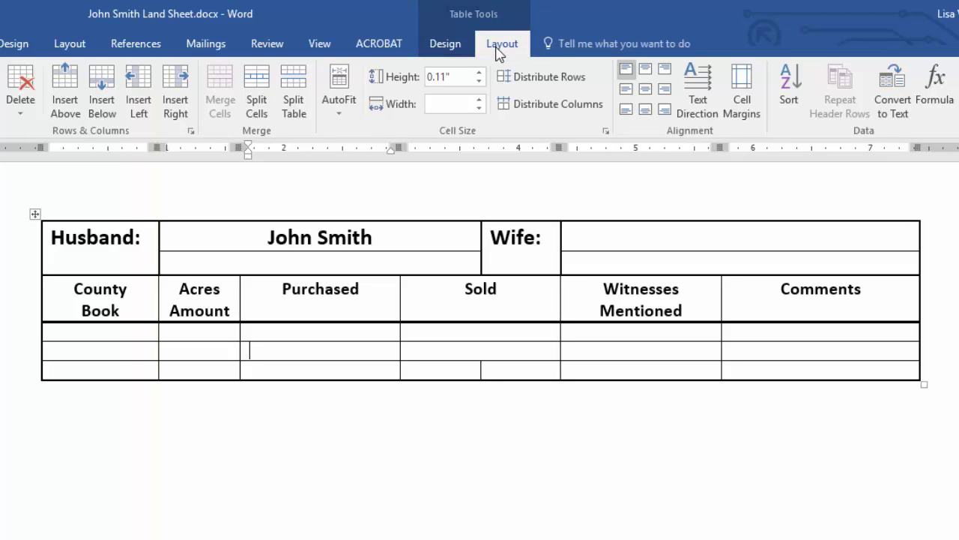
click(80, 81)
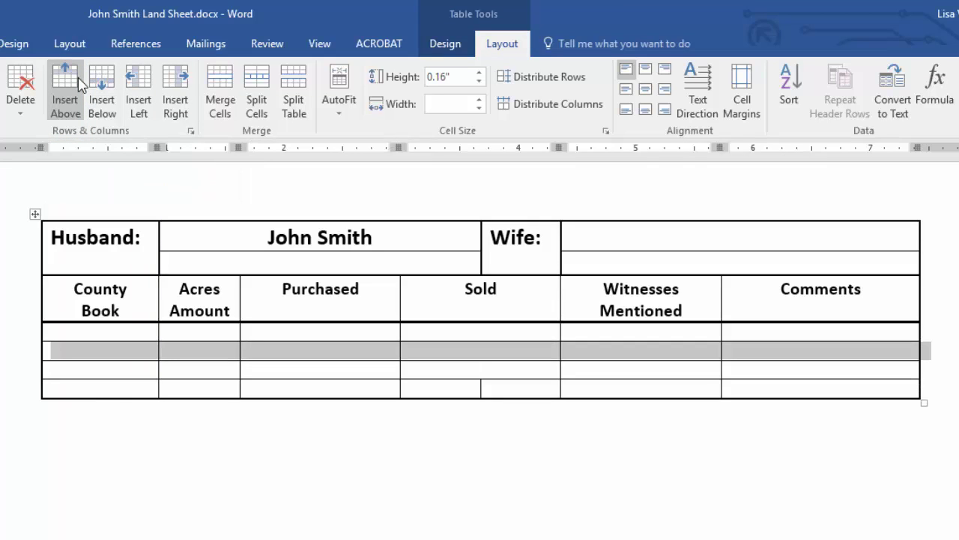
click(364, 462)
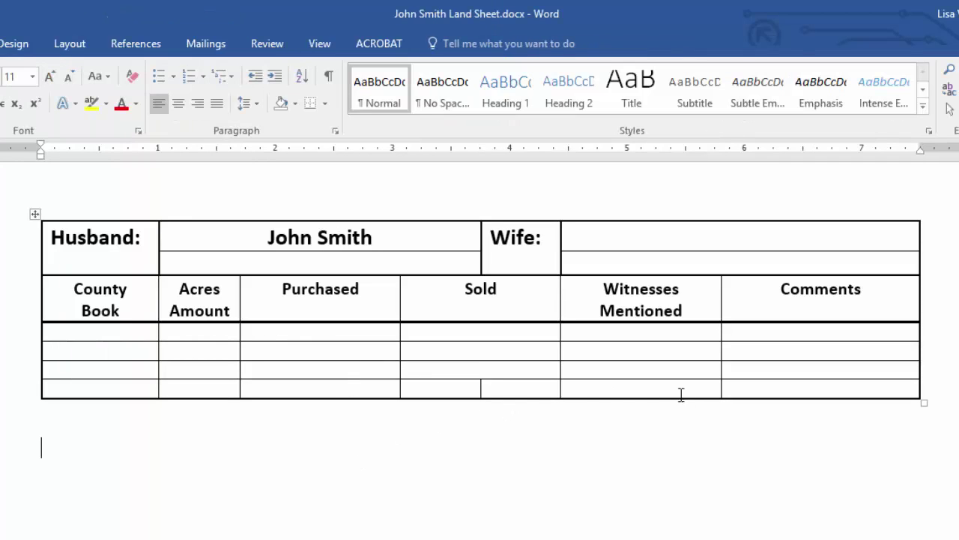
Step: Insert another table row above the last row, the one with the divided Sold cell
click(465, 388)
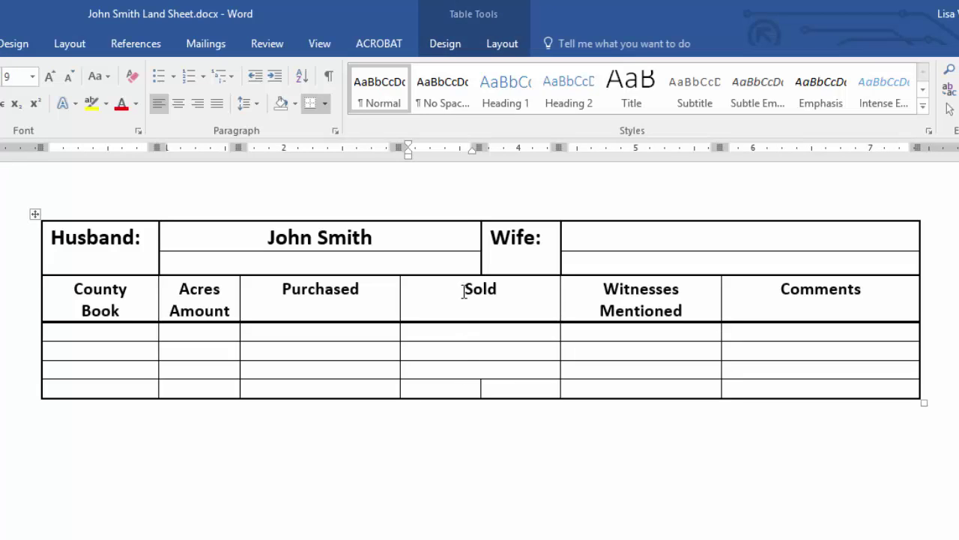
click(501, 45)
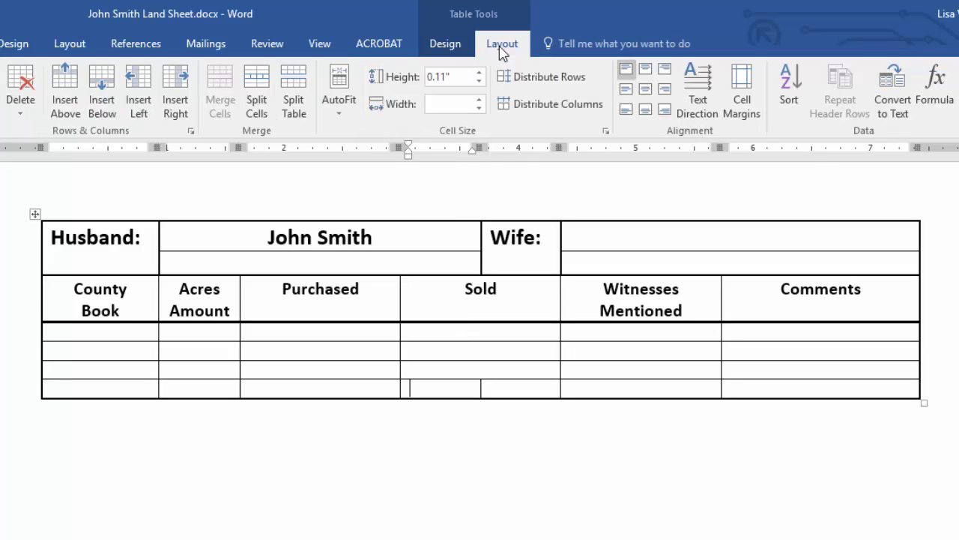
click(75, 83)
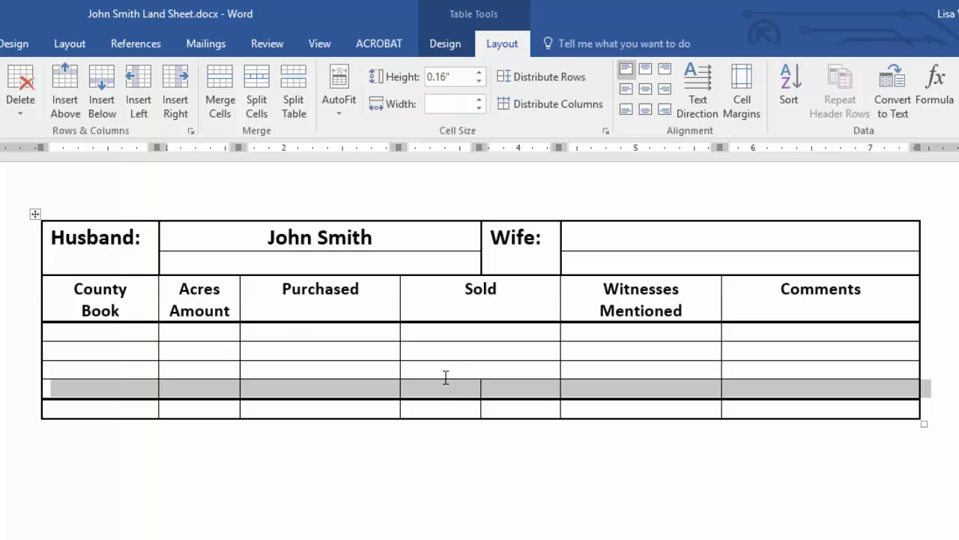
click(468, 494)
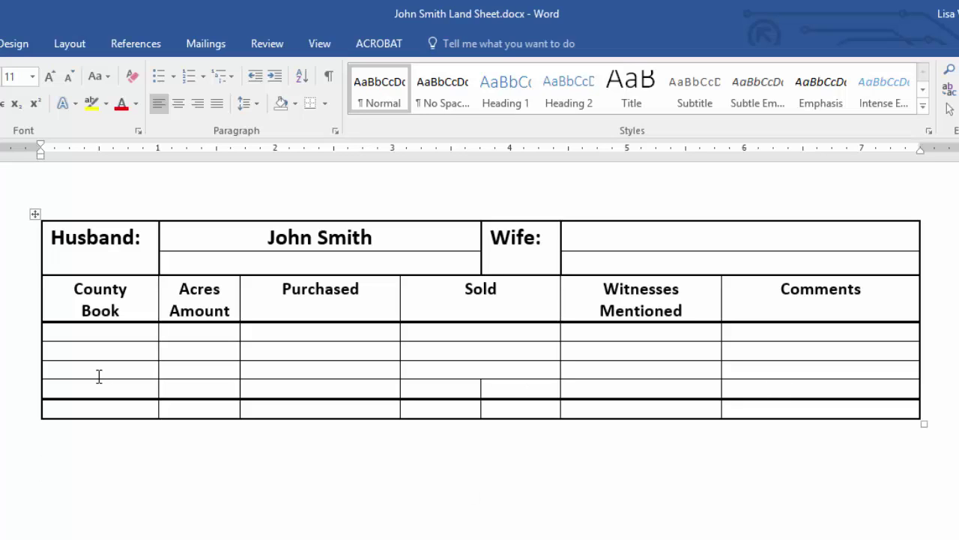
Step: Remove the thick bottom border from all cells of the second-to-last table row
drag(840, 387, 142, 392)
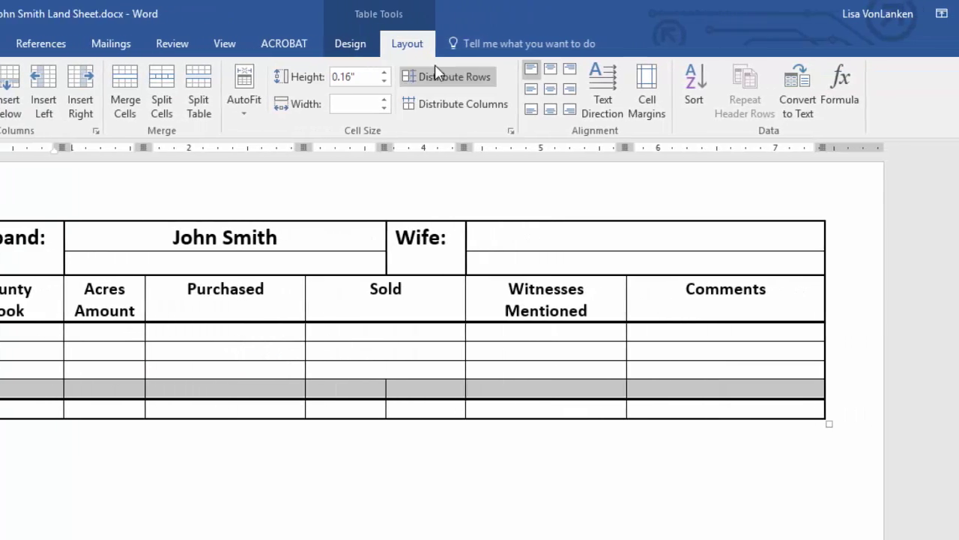
click(350, 44)
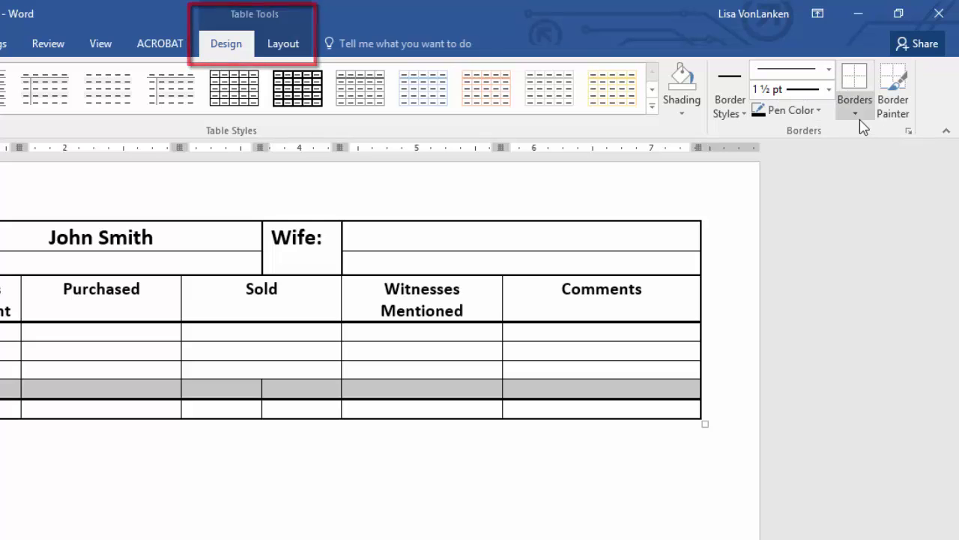
click(863, 125)
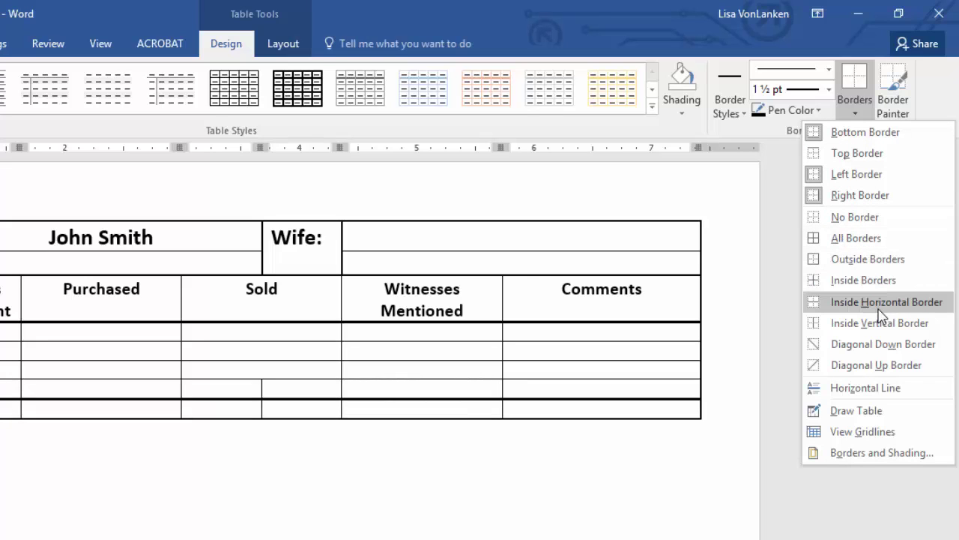
click(864, 134)
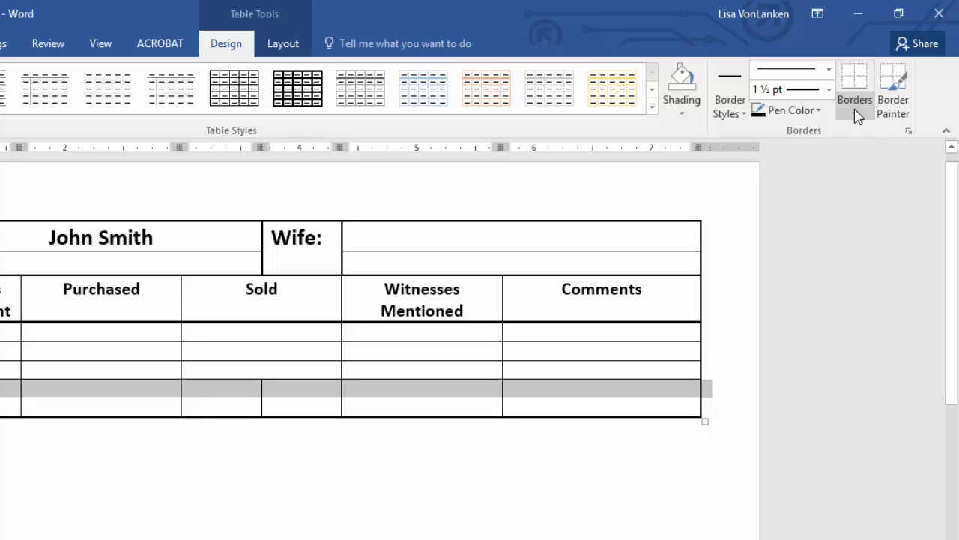
Step: Apply a ½ pt bottom border to the second-to-last table row
click(829, 89)
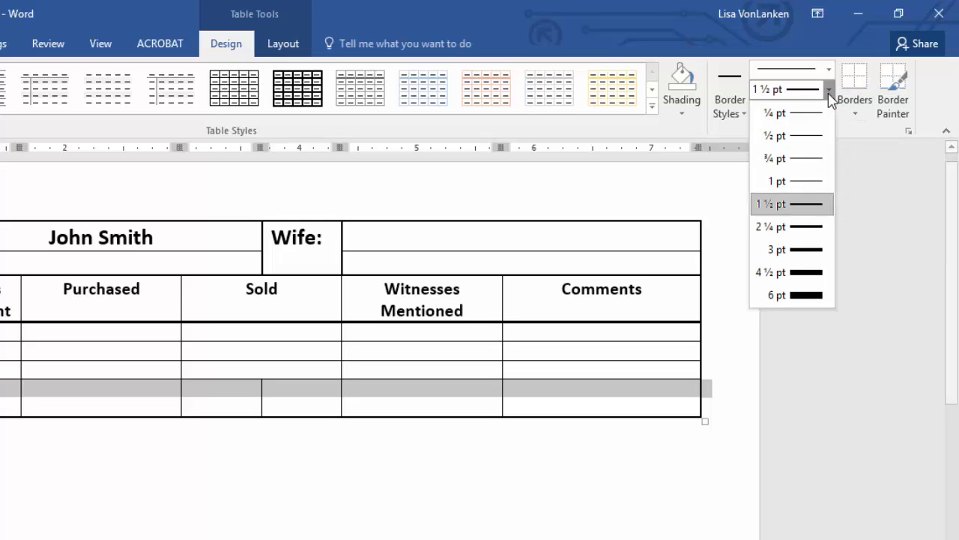
click(798, 136)
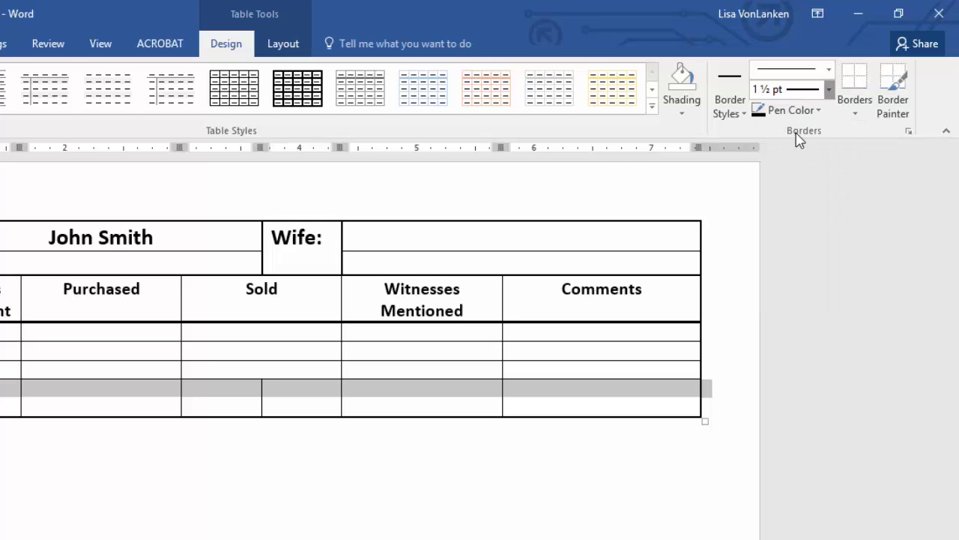
click(860, 116)
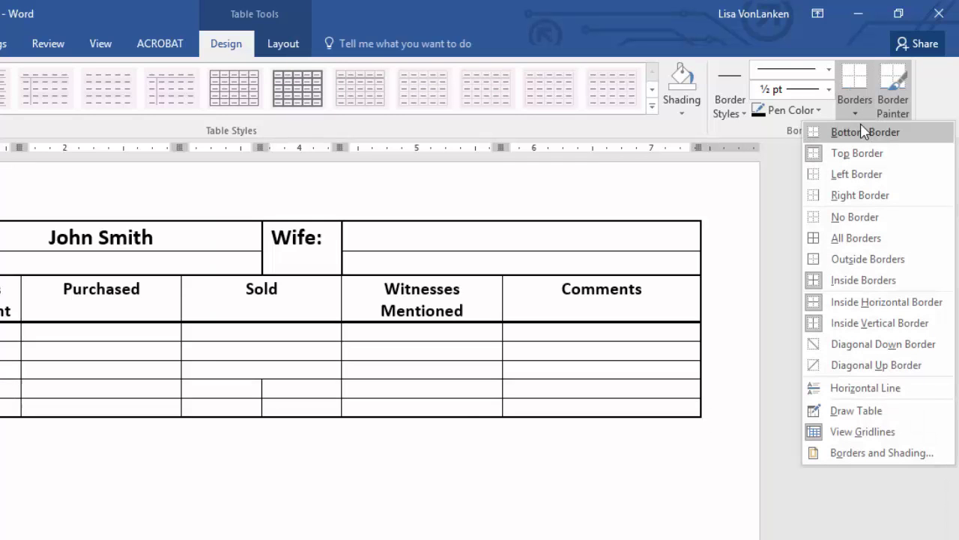
click(862, 131)
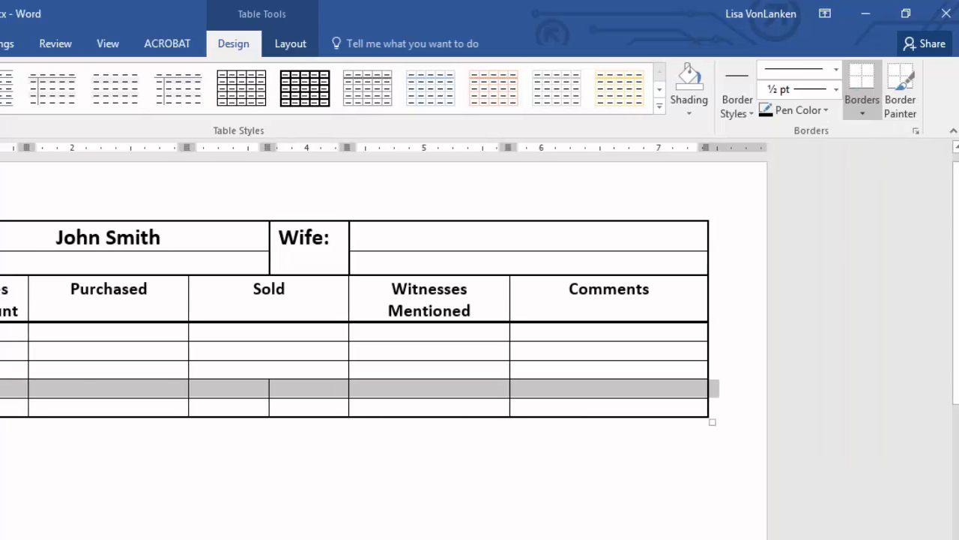
click(674, 522)
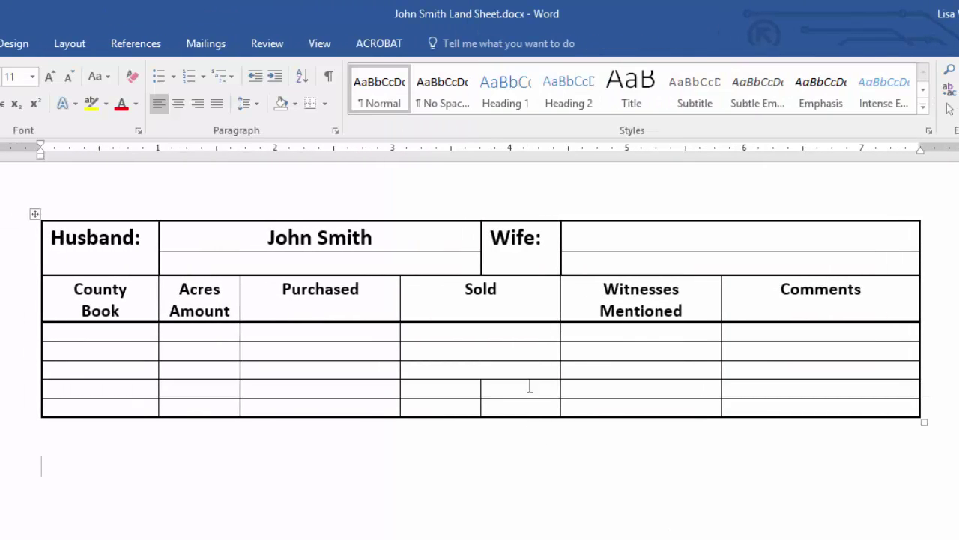
Step: Merge the two divided cells under Sold into one cell in each of the last two rows
drag(527, 385, 477, 390)
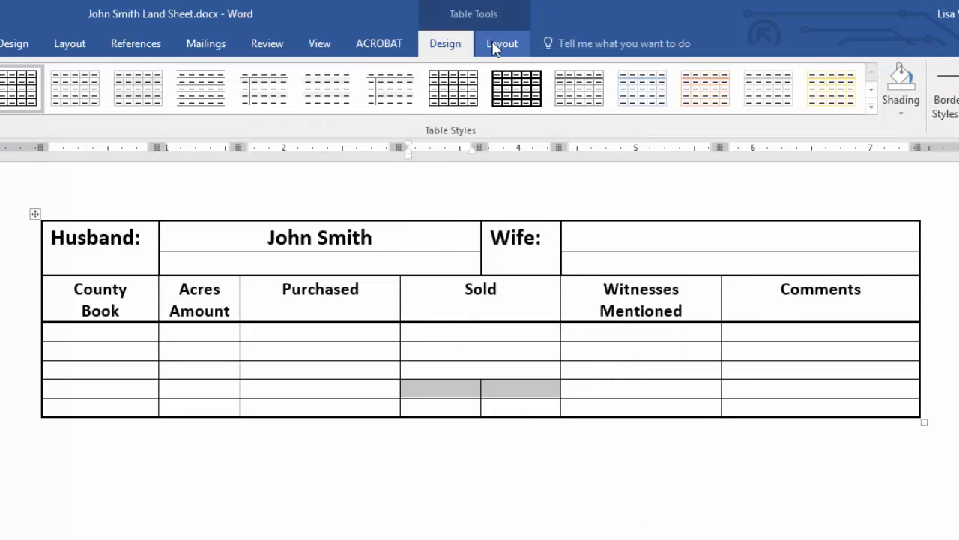
click(495, 49)
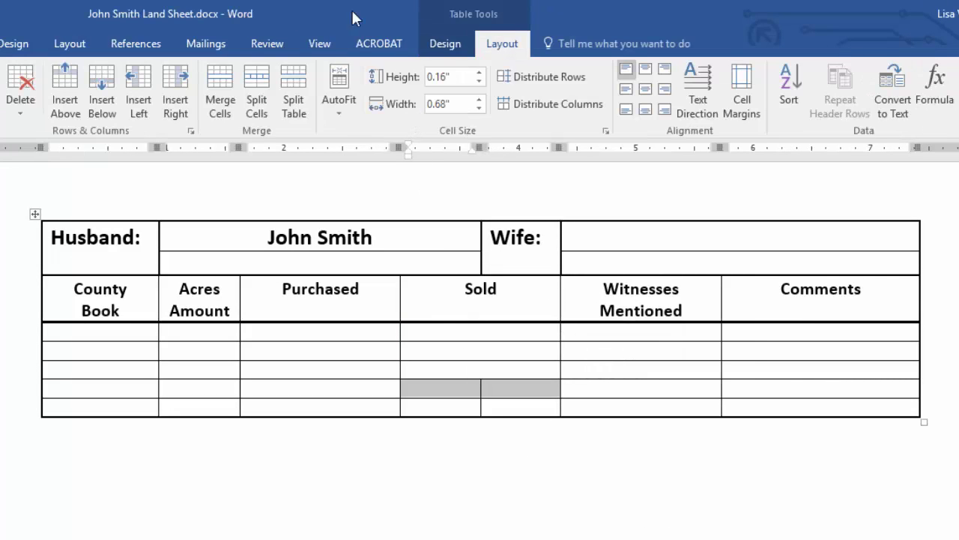
click(219, 78)
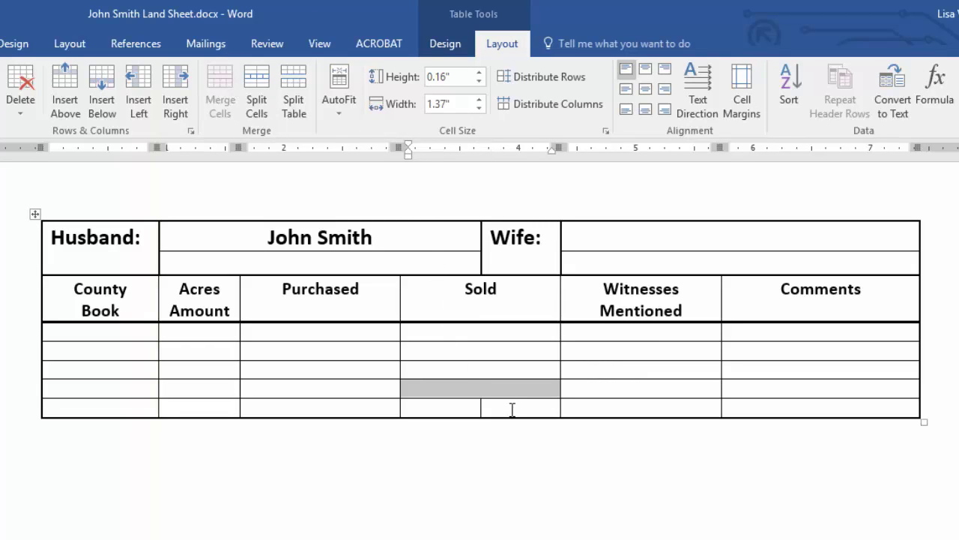
drag(510, 407, 473, 407)
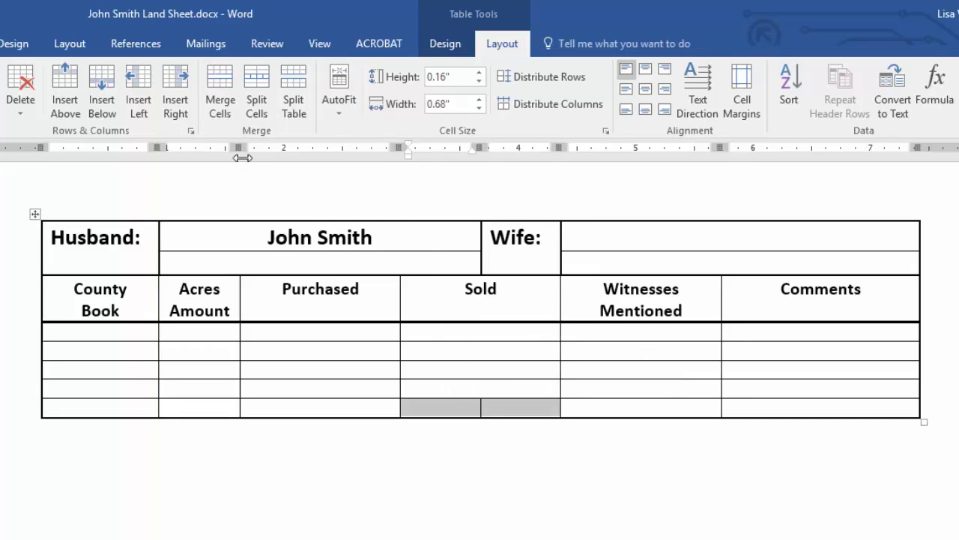
click(214, 85)
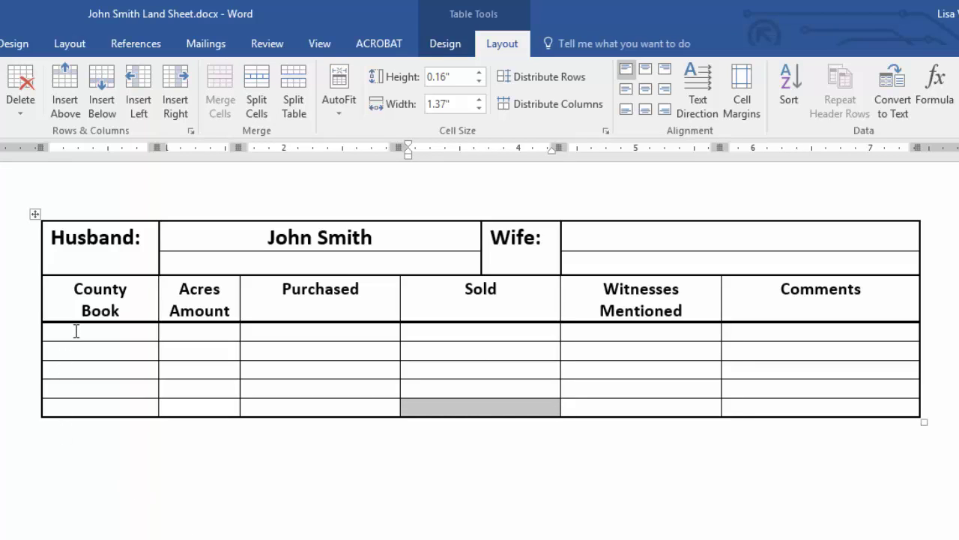
Step: Set the font size to 9 for all five blank rows below the column headings
drag(75, 331, 791, 404)
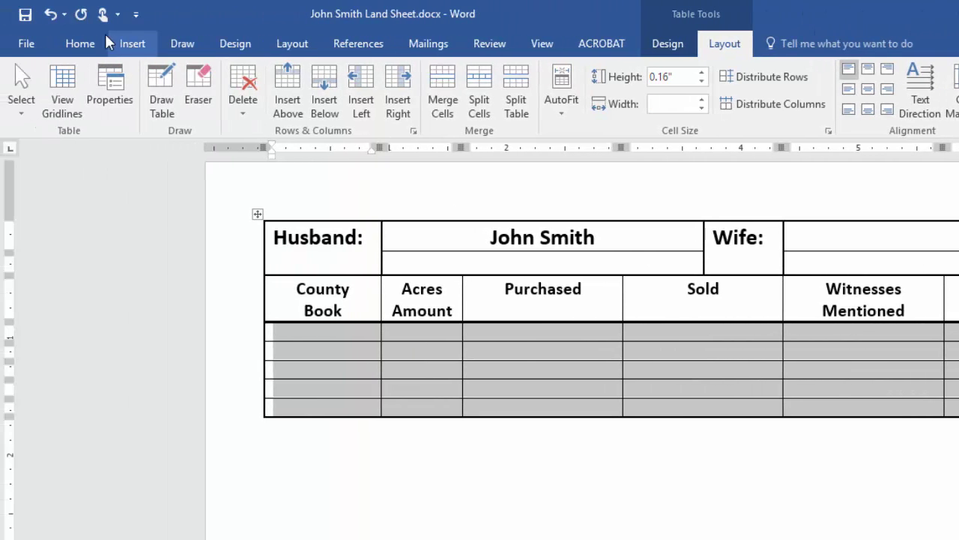
click(77, 37)
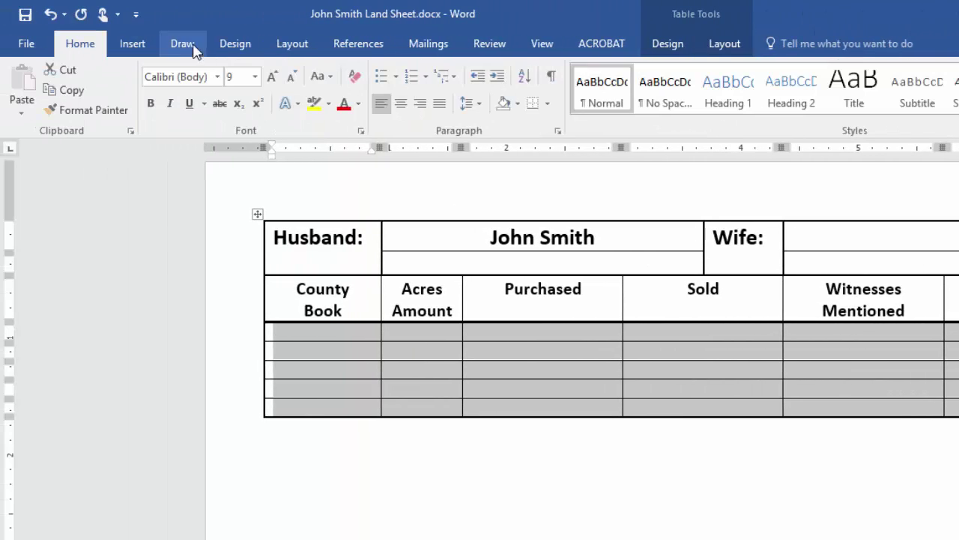
click(234, 78)
text(9)
key(Return)
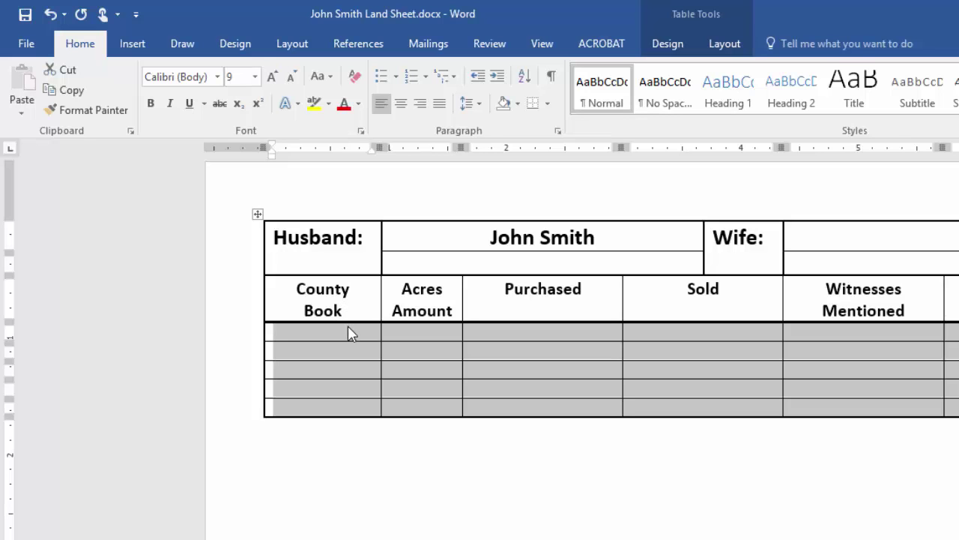
Step: In the first blank row, enter "Kentucky Land Grant" under County Book and "1000 ac" with "400 £" below it under Acres Amount
click(349, 328)
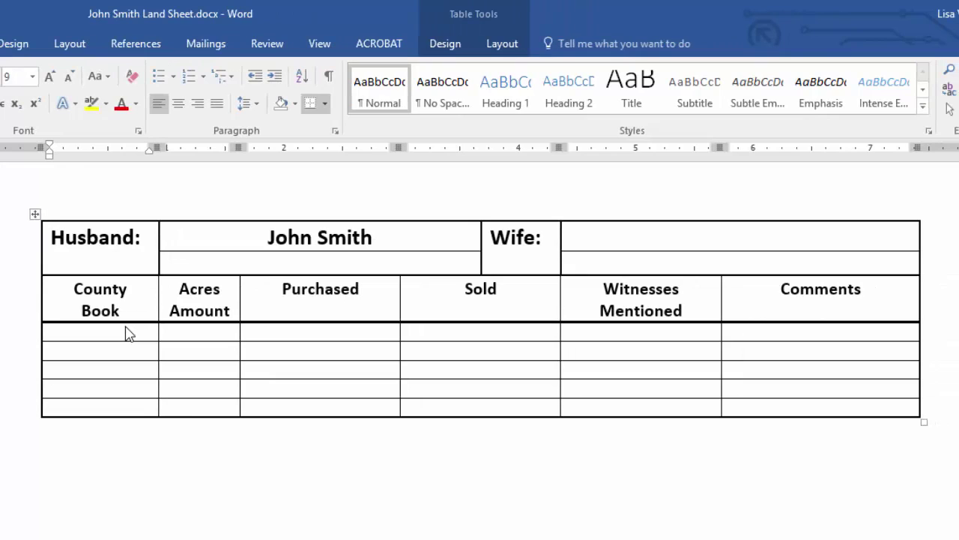
text(Kentucky Land Grant)
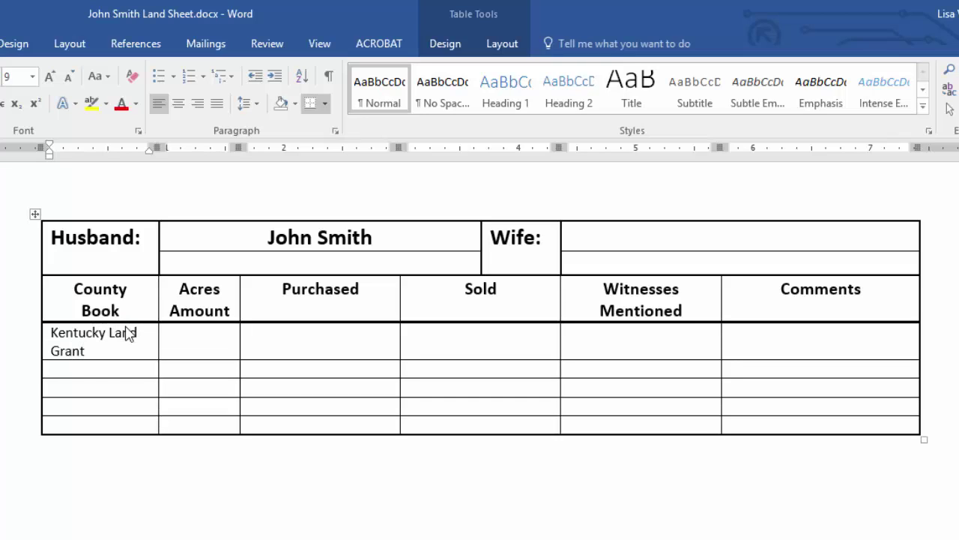
click(181, 343)
text(1000 ac)
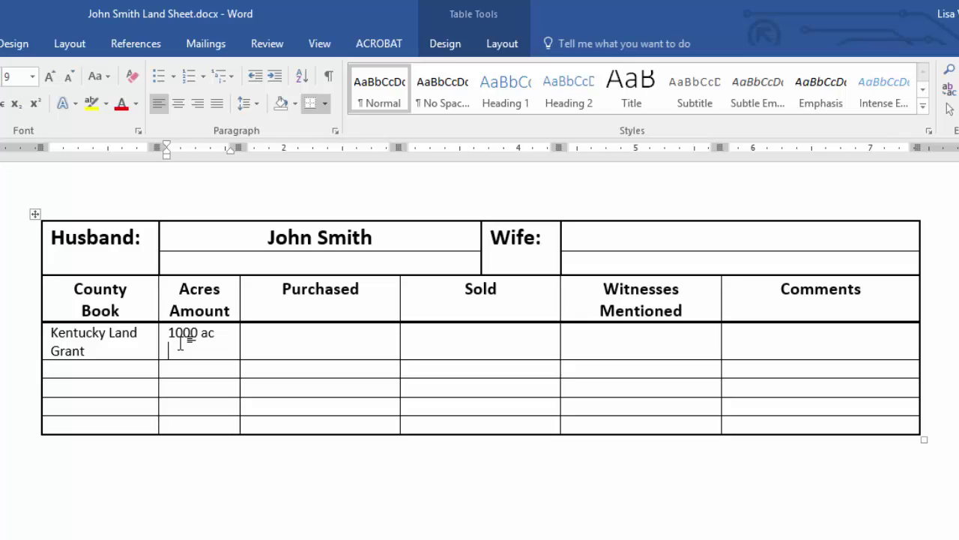
text(400)
key(alt)
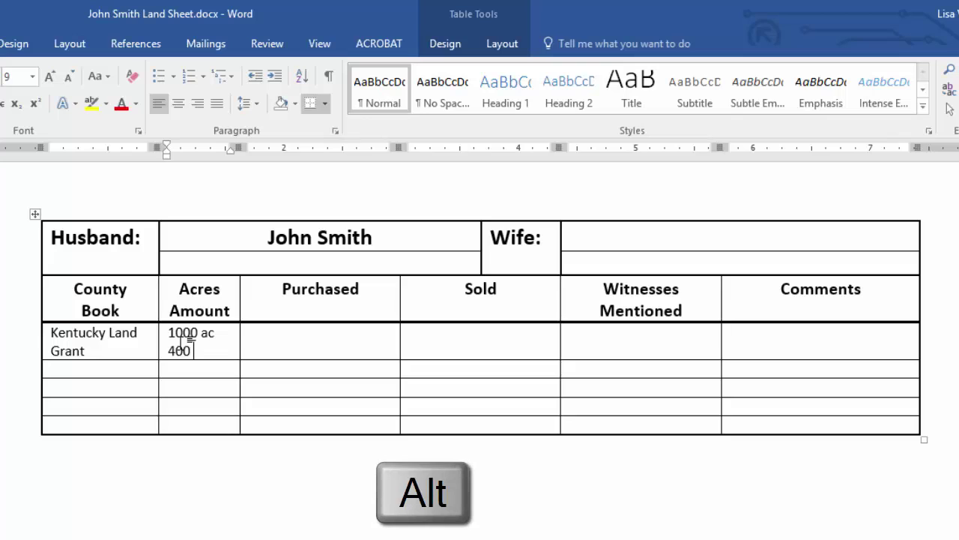
key(KP_1)
key(KP_5)
key(KP_6)
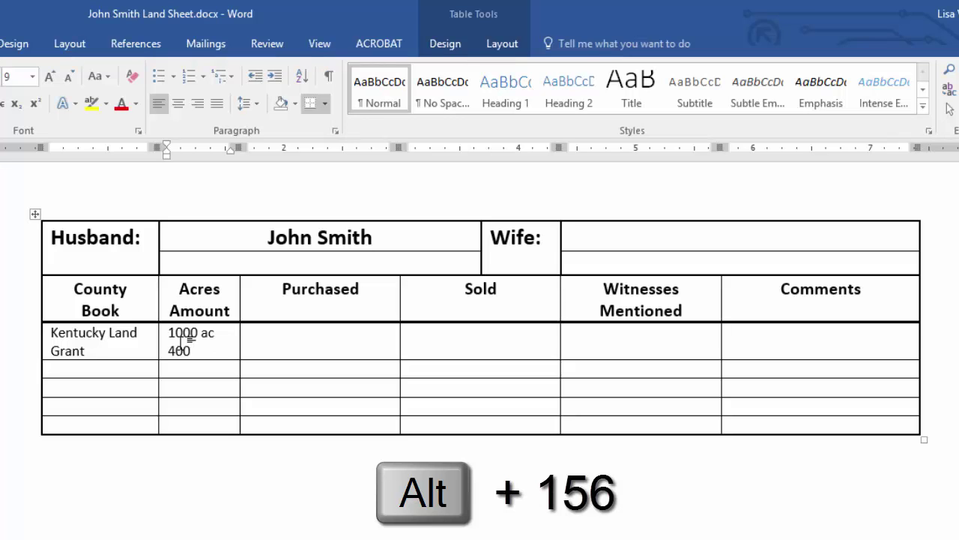
text(£)
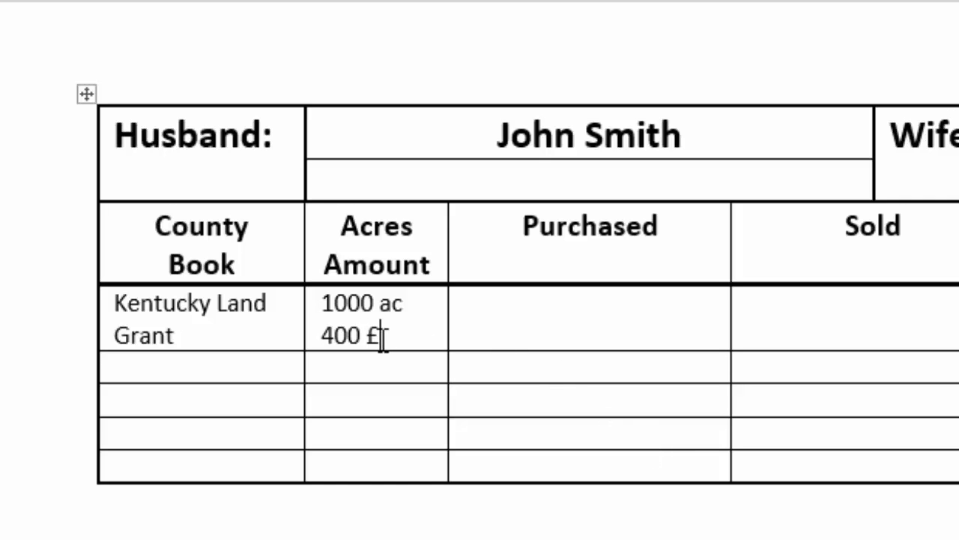
Step: Try a ¢ sign in place of the £ sign after 400, and put the £ sign back
drag(383, 339, 368, 337)
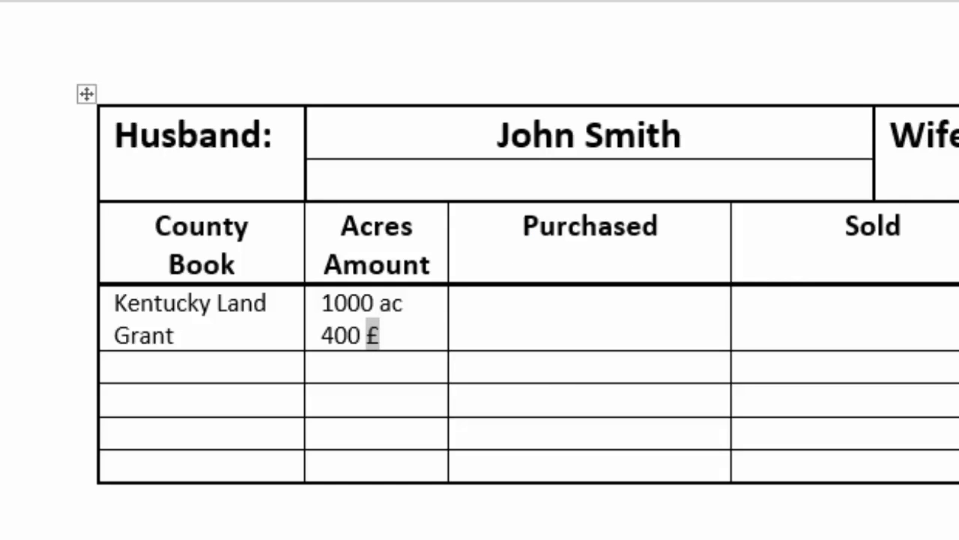
text(¢)
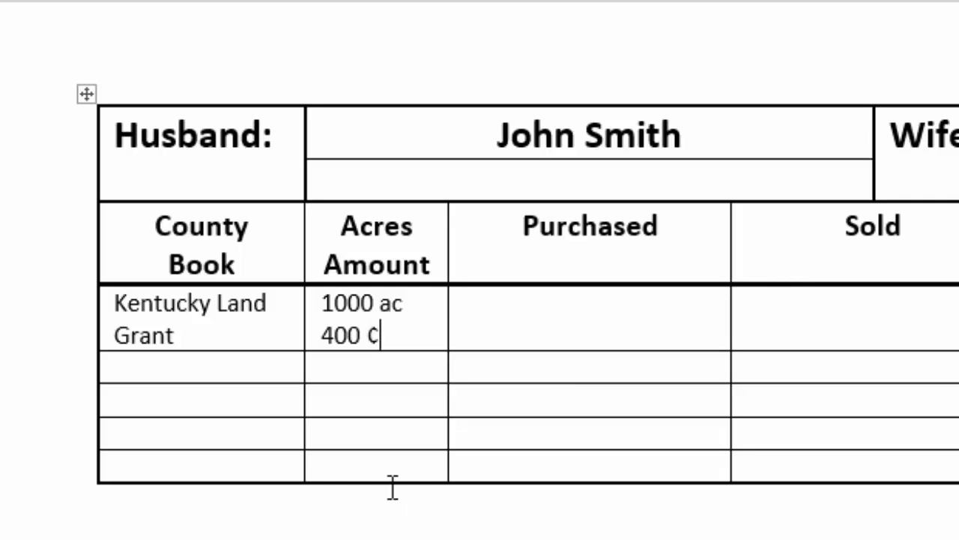
drag(382, 341, 368, 336)
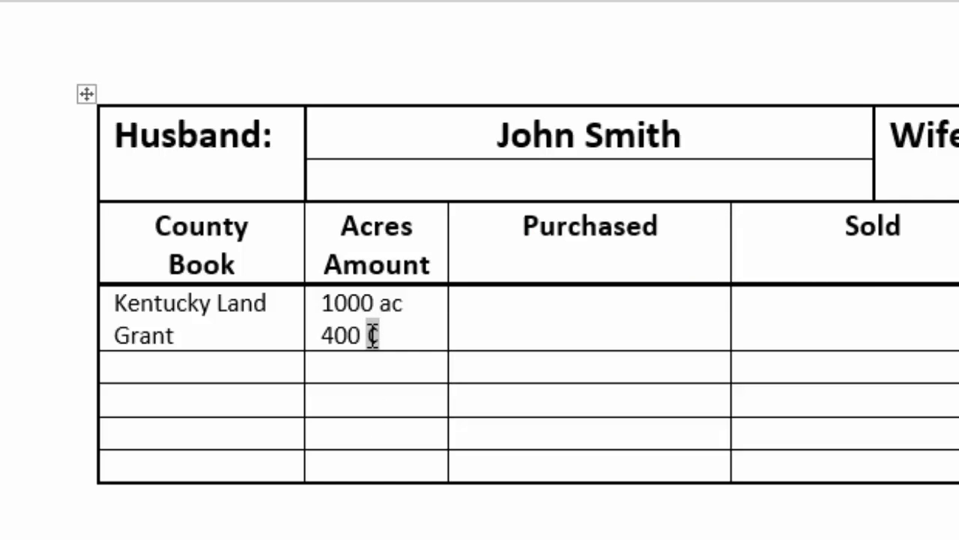
text(£)
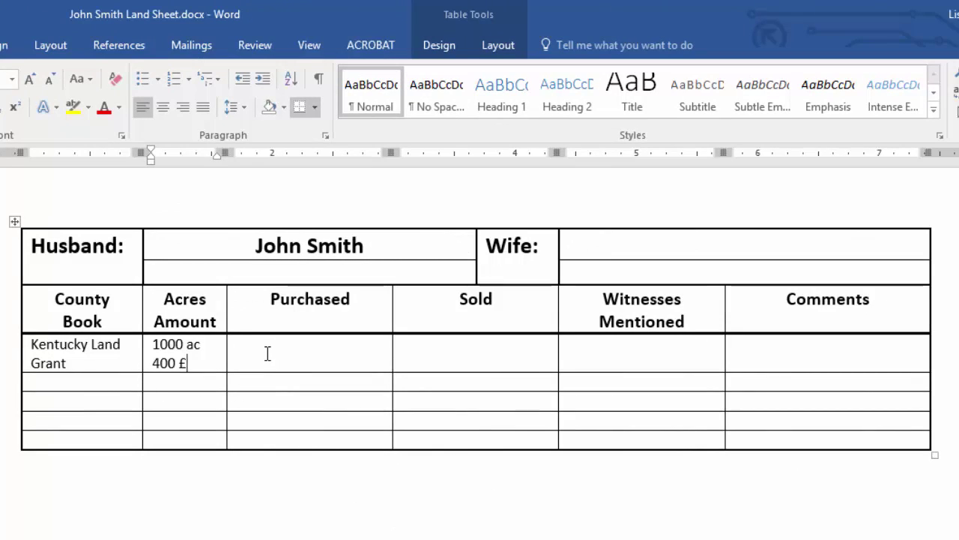
Step: Under Purchased in the Kentucky Land Grant row, record the assignor's name assigned to the husband's name, with "Nov 1779" and "19 Feb 1780" on separate lines
click(268, 354)
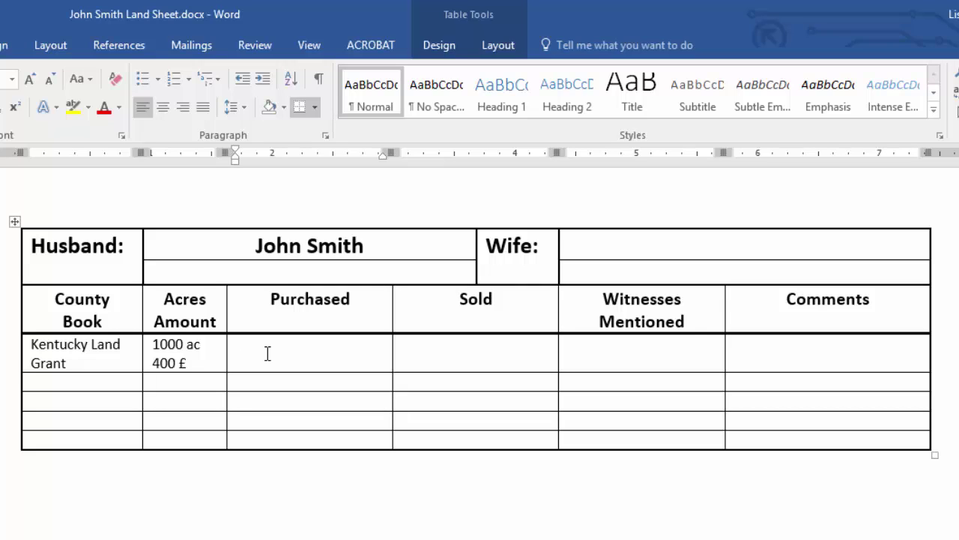
text(James Wiley assigned to )
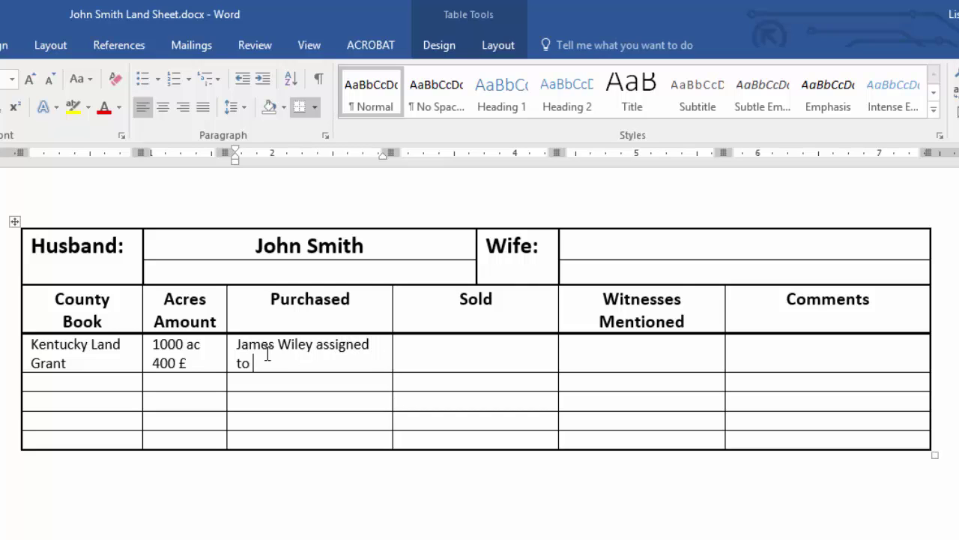
text(John Smith)
key(Return)
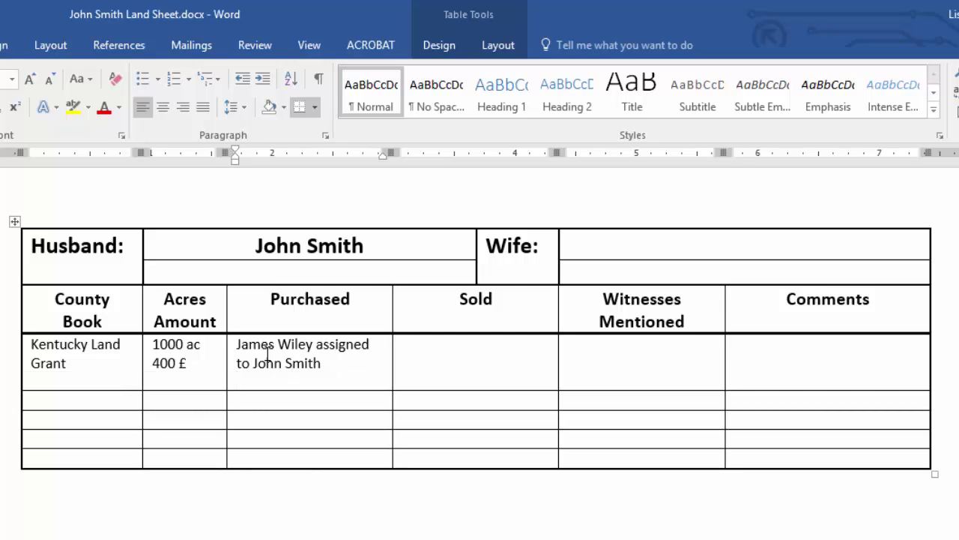
text(Nov 1779)
key(Return)
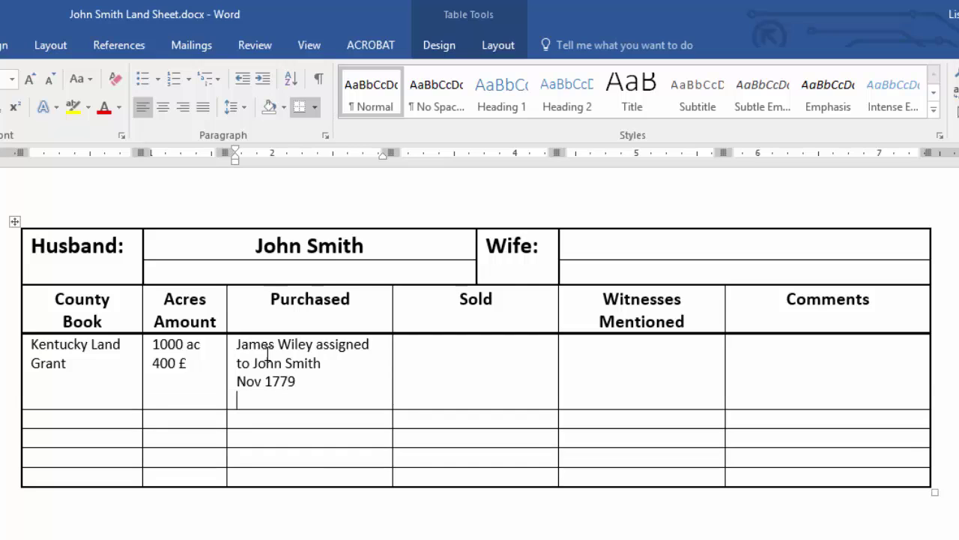
text(19 Feb 1780)
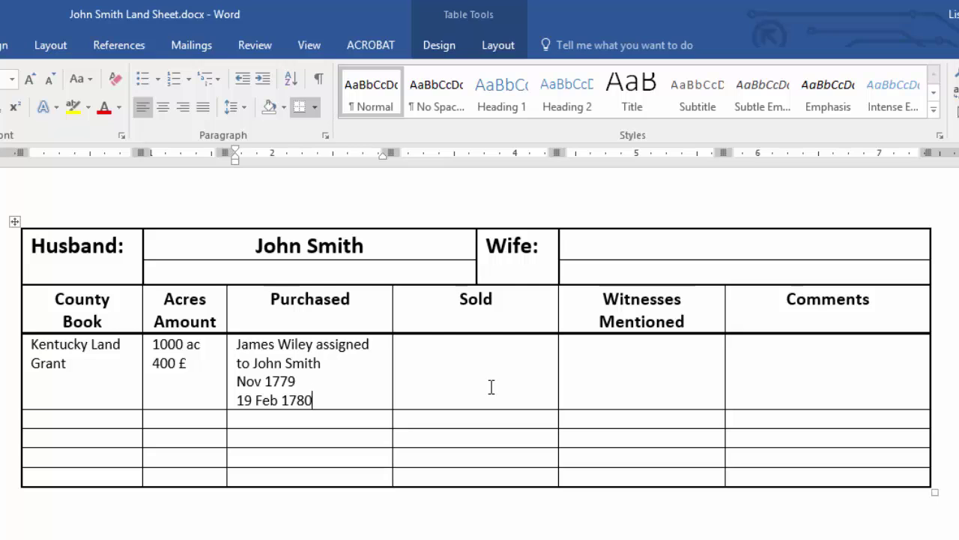
Step: Under Witnesses Mentioned in the Kentucky Land Grant row, enter "Witnesses:" followed by the two witnesses' names on separate lines
click(579, 360)
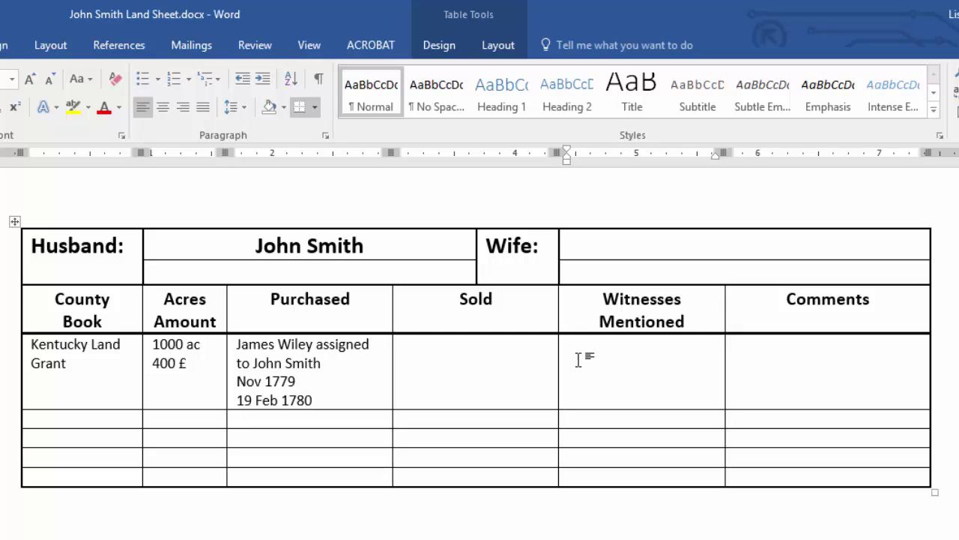
text(Witnesses:)
key(Return)
text(Wm. McAfee)
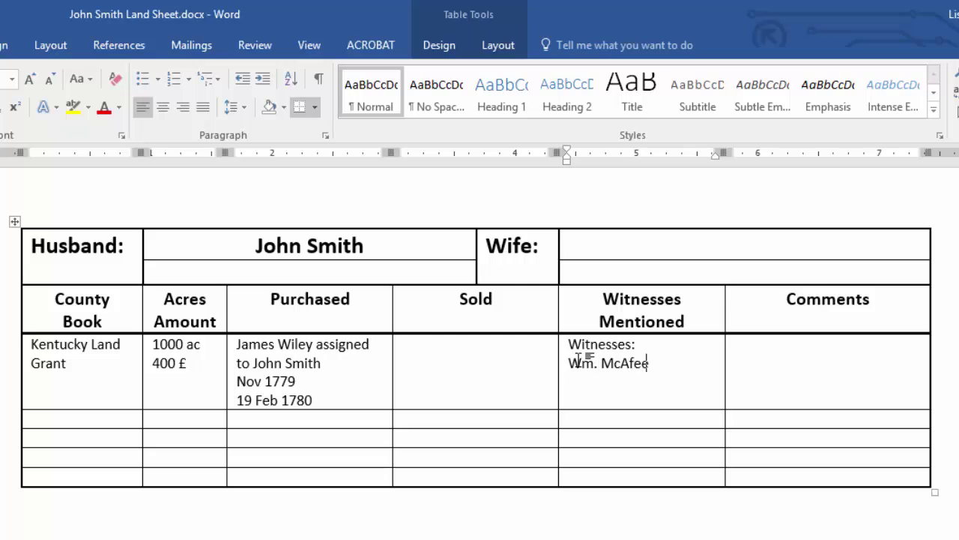
key(Return)
text(Wm. McBrayer)
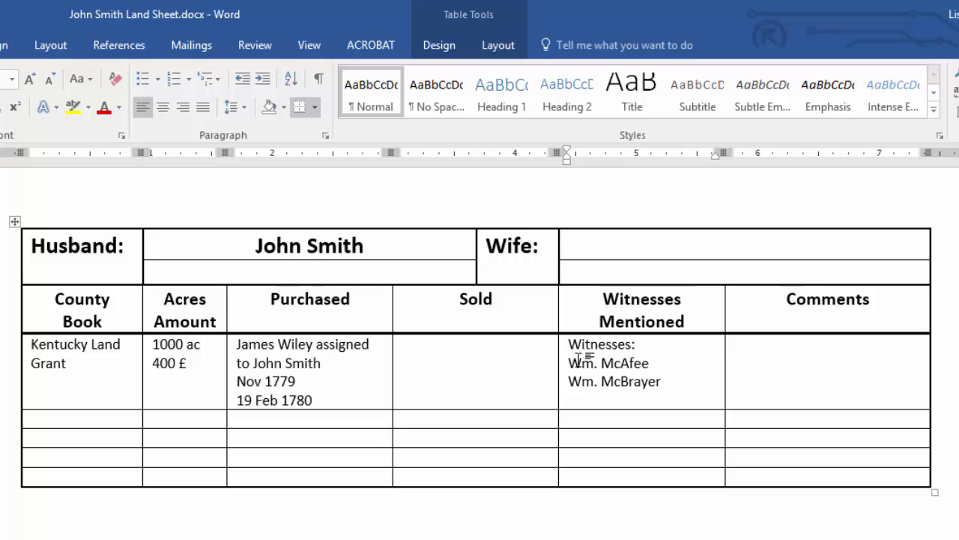
Step: Enter the land's location name, ending in "Sound", under Comments in the Kentucky Land Grant row
click(744, 356)
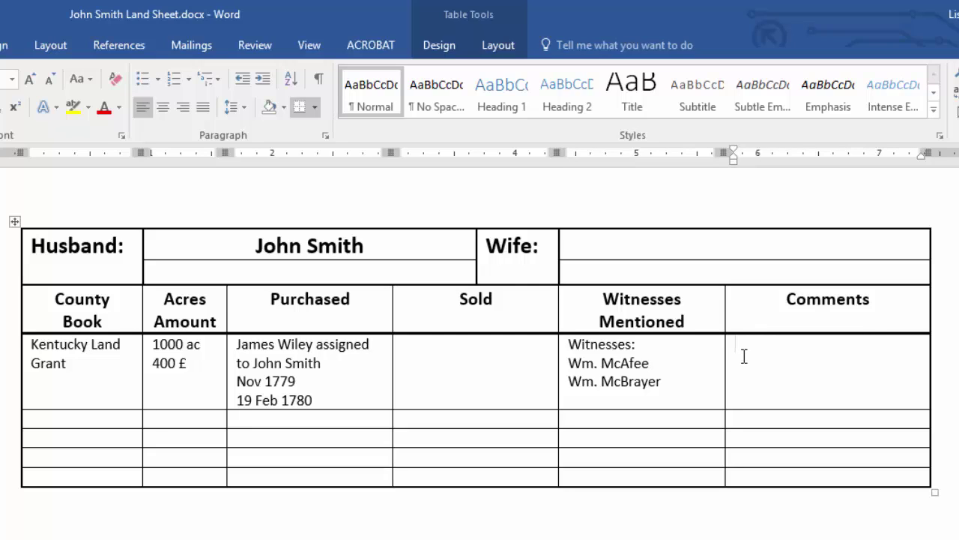
text(Jacob Froman's)
text( Sound)
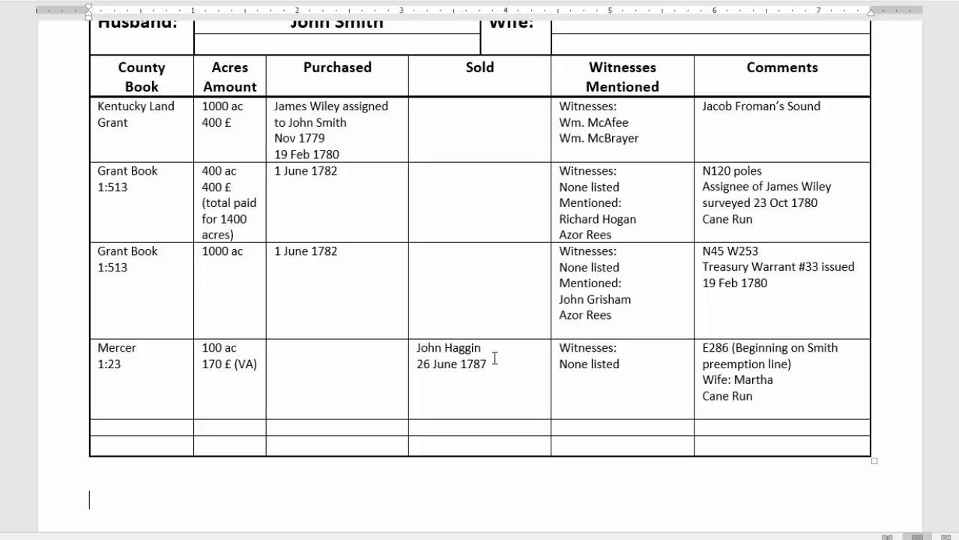
Step: Insert a row above the Mercer 1:23 row and merge all its cells into one
click(99, 345)
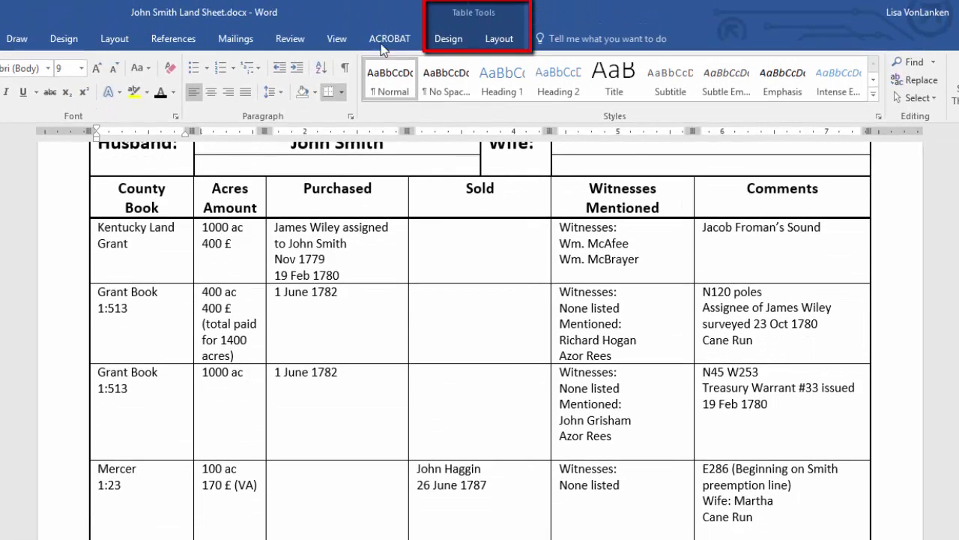
click(496, 39)
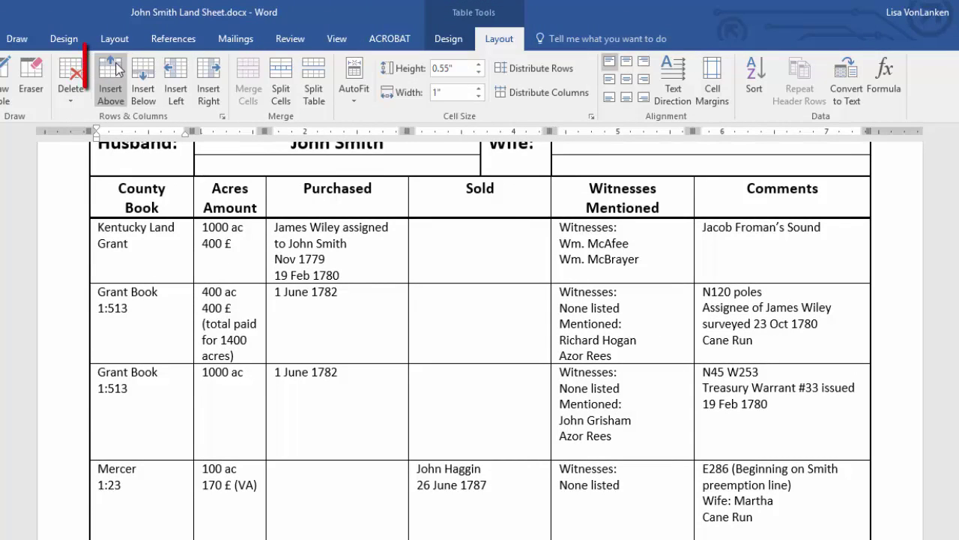
click(117, 71)
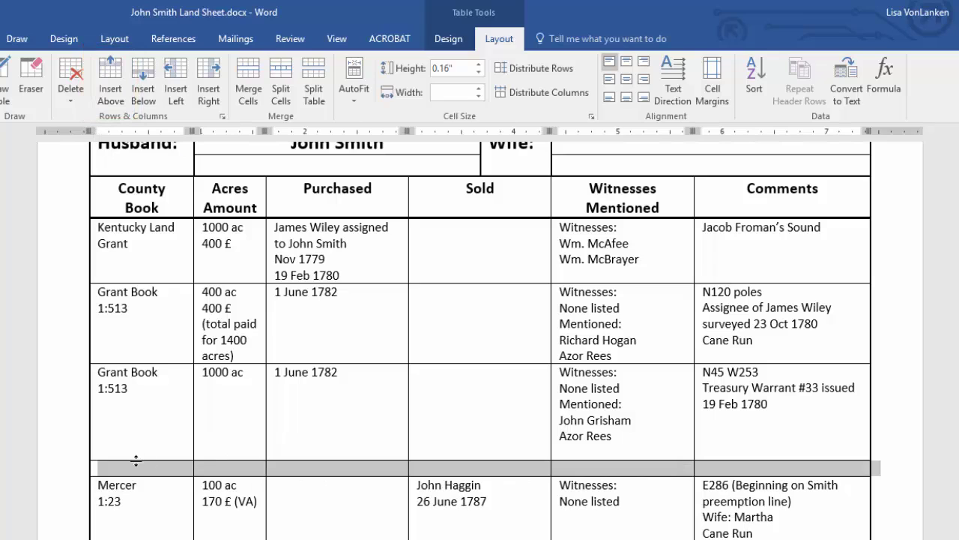
click(250, 75)
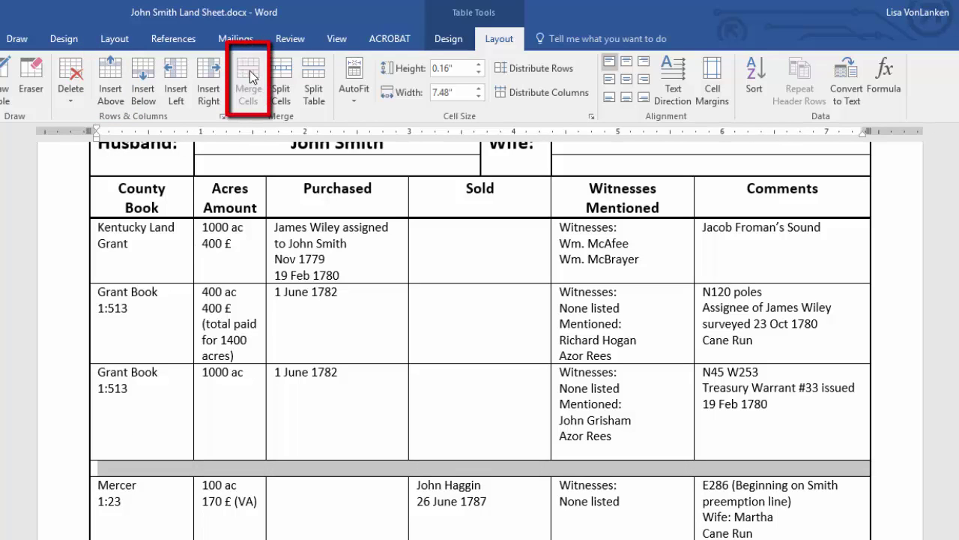
Step: Enter "Aug. 8, 1785 – Mercer County was formed from part of Lincoln Co (Old Crab Orchard) and Harrodsburg became the County Seat of the said County of Mercer."
click(147, 471)
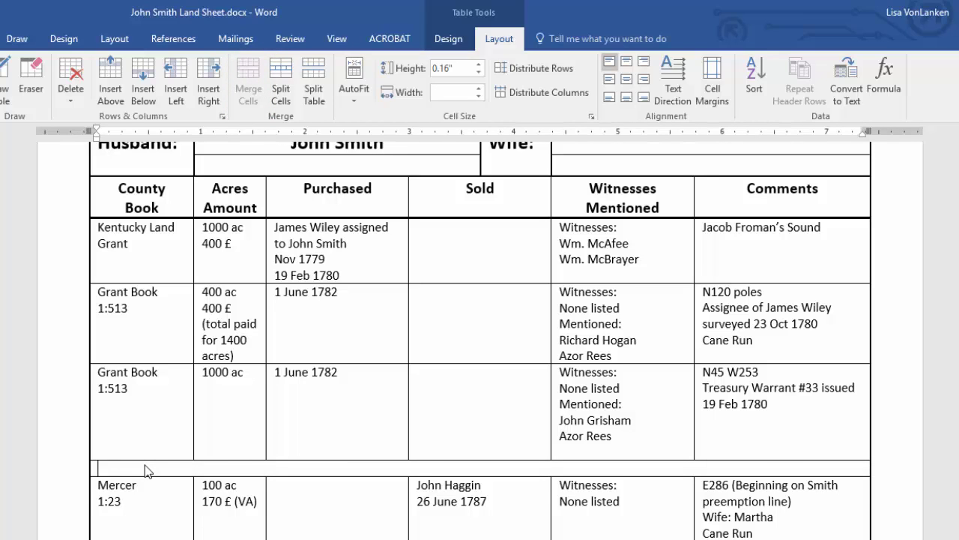
text(Aug. 8, 1785 – Mercer County was formed from part of Lincoln Co (Old Crab Orchard) and Harrodsburg became the County Seat of the said County of Mercer.)
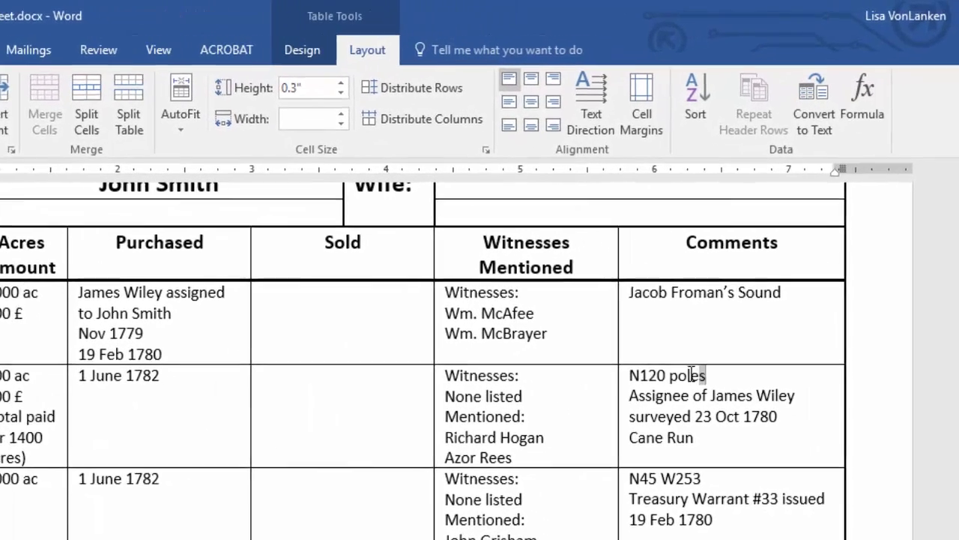
triple_click(691, 375)
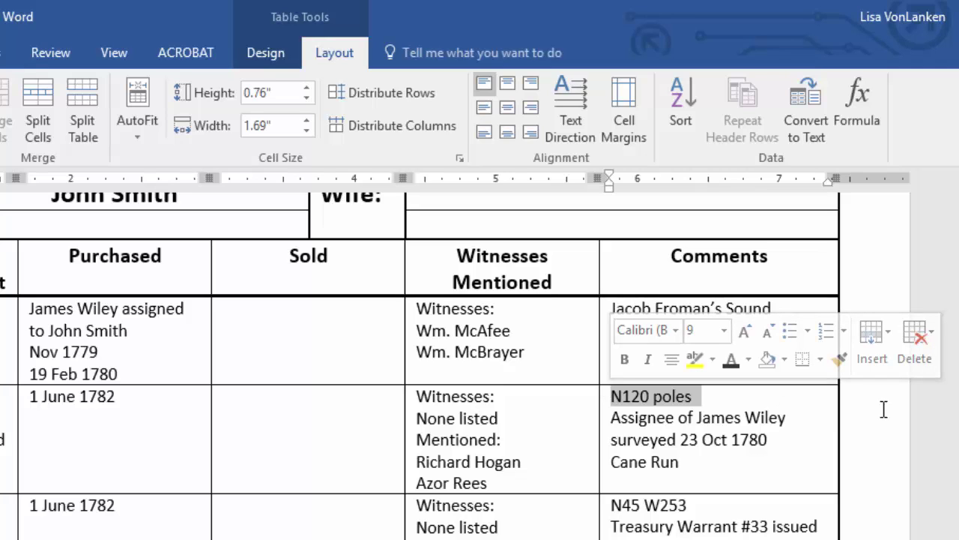
click(883, 410)
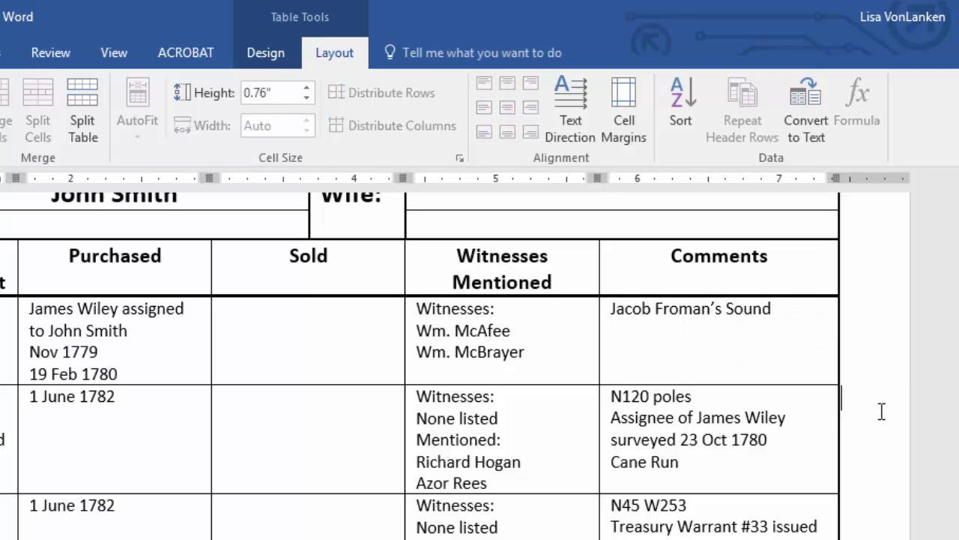
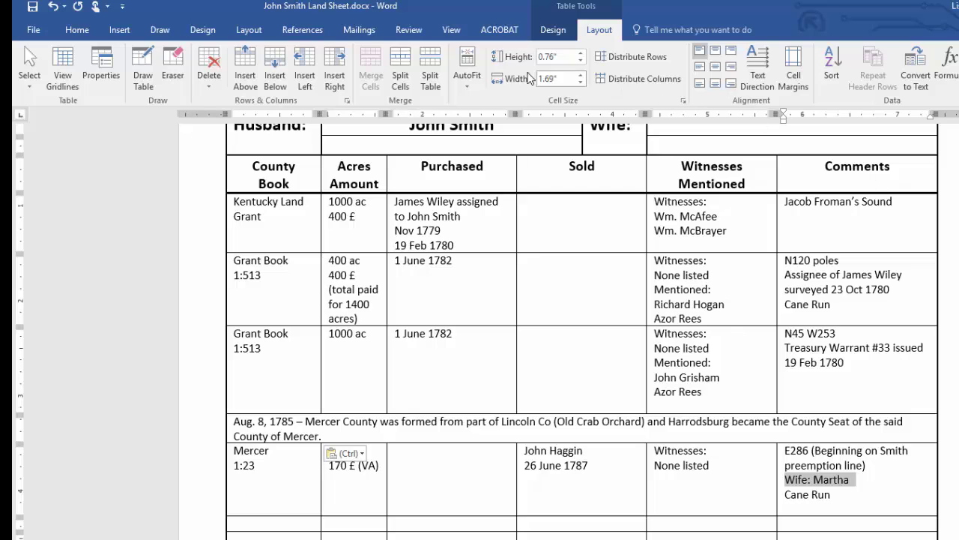
Step: Set the font color of the selected wife's name line in the Mercer row's Comments cell to red
click(83, 30)
click(303, 80)
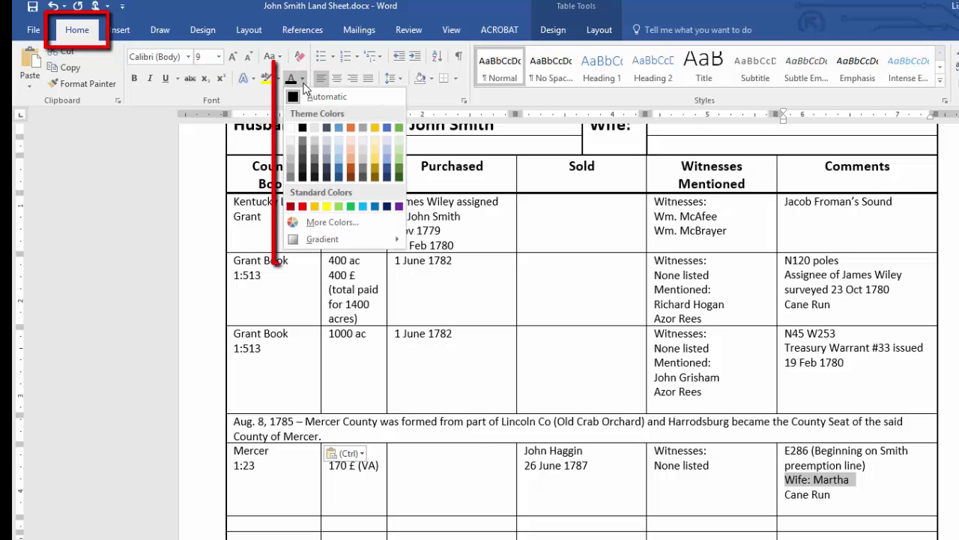
click(300, 206)
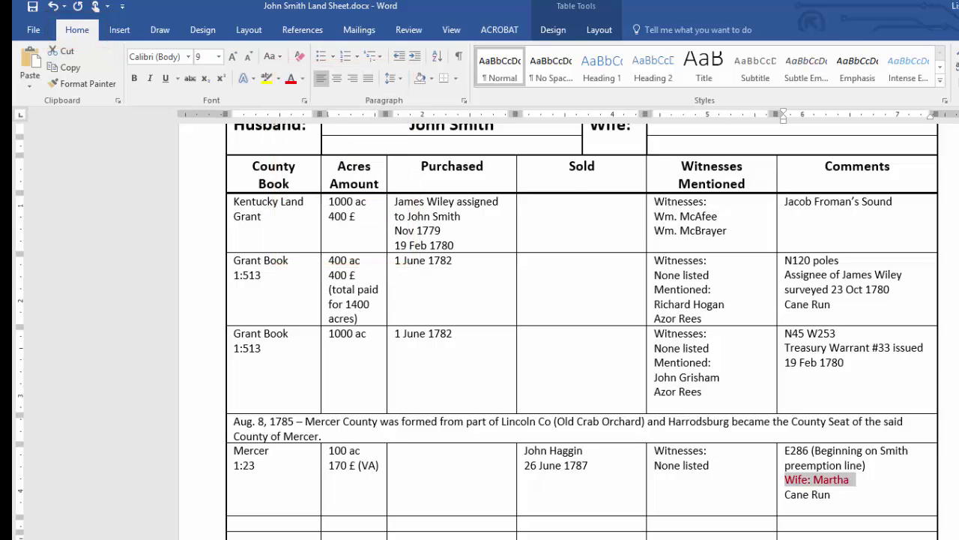
click(782, 127)
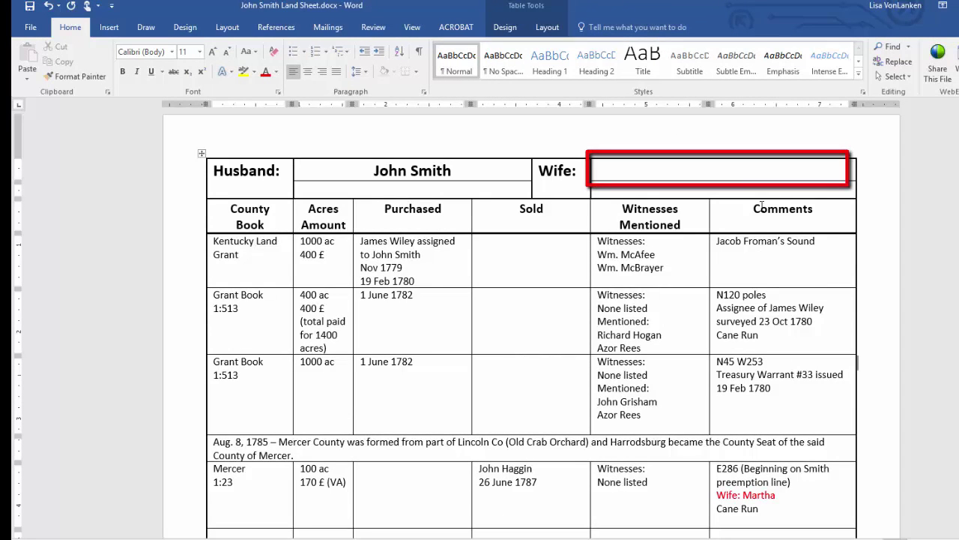
Step: Make the "Witnesses:" label in the Kentucky Land Grant row bold and underlined
scroll(877, 330, down, 1)
scroll(876, 330, down, 1)
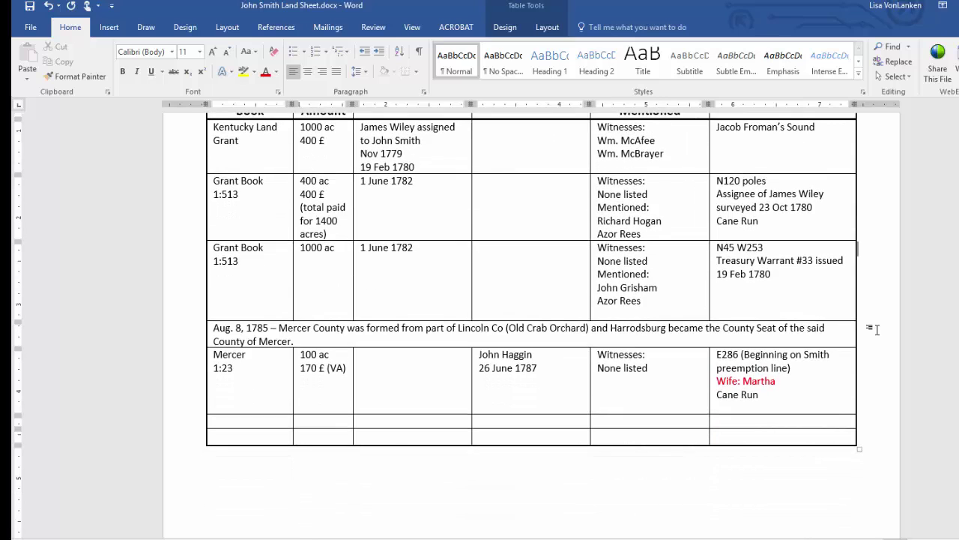
scroll(877, 329, up, 1)
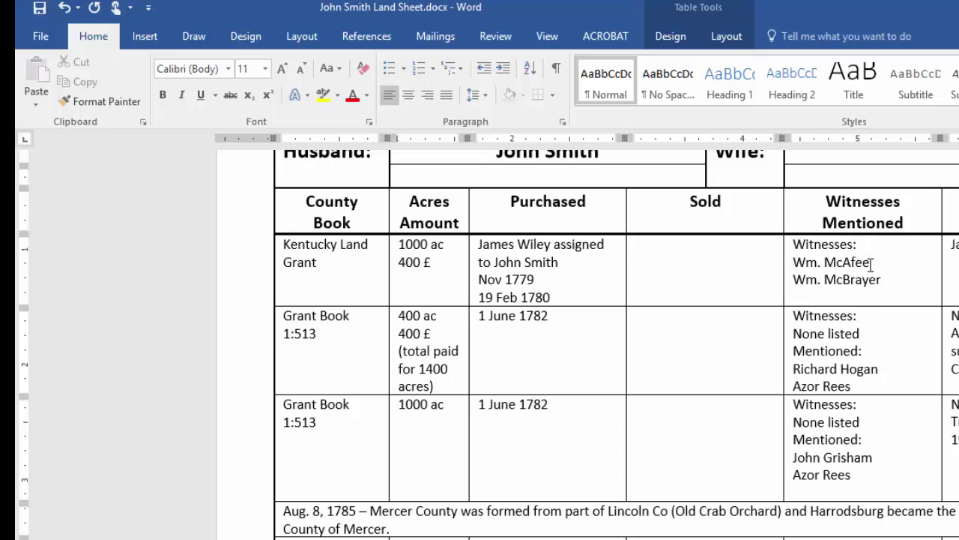
drag(861, 249, 819, 246)
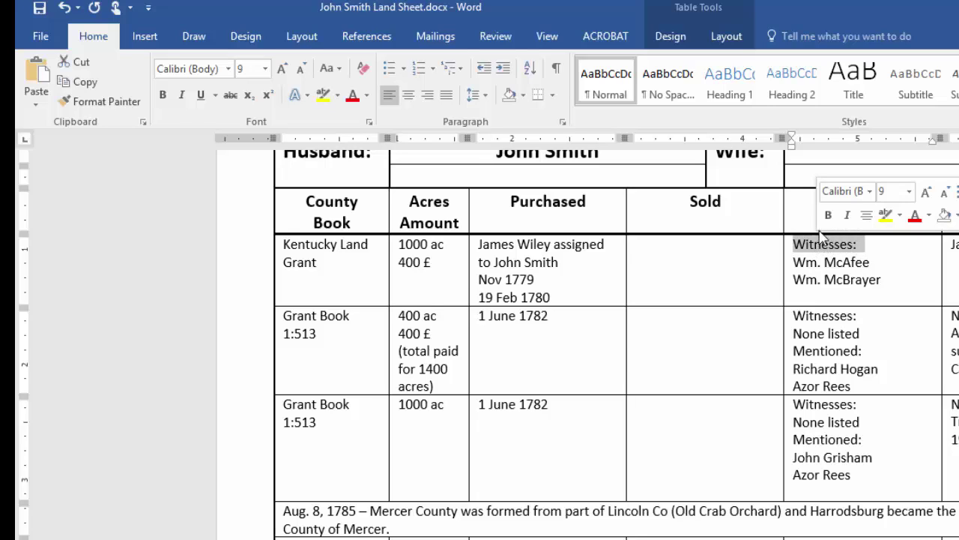
click(828, 217)
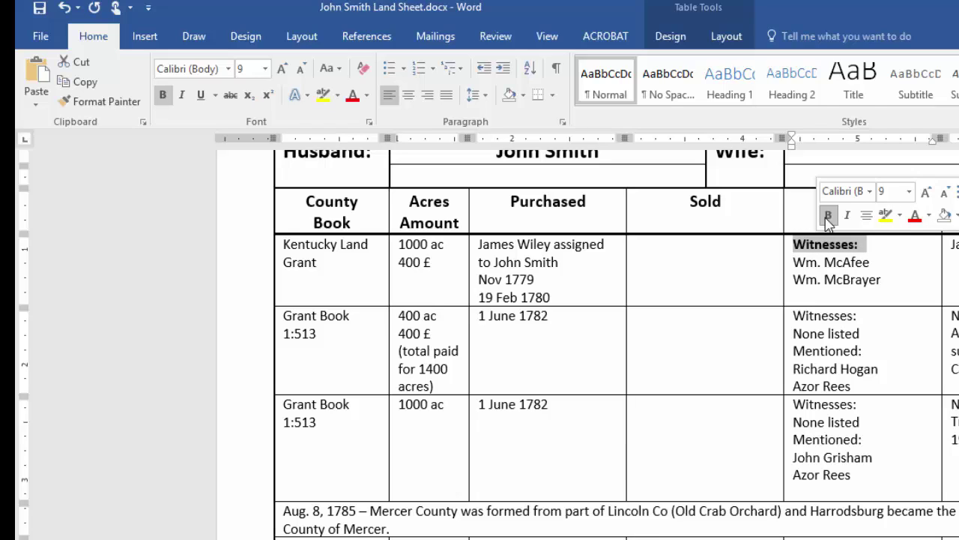
key(ctrl+u)
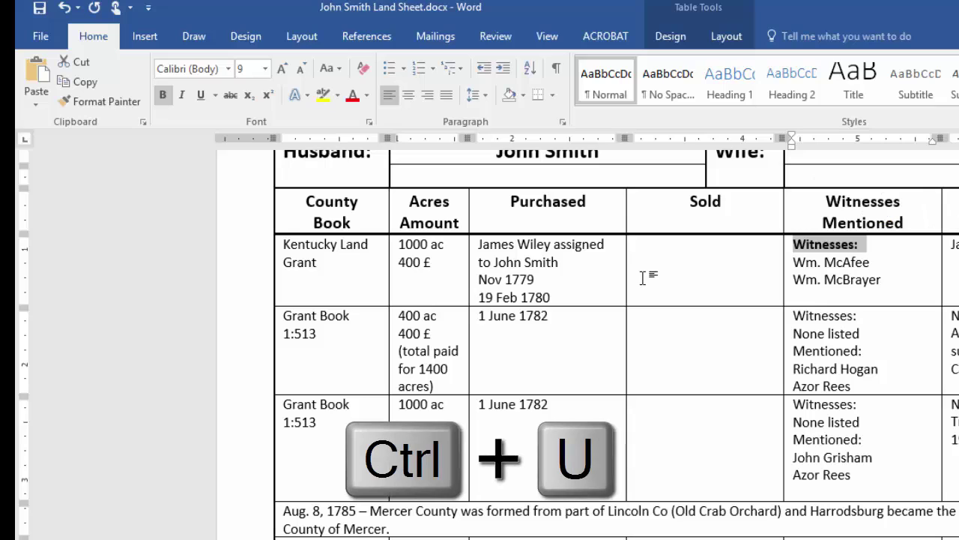
key(ctrl+u)
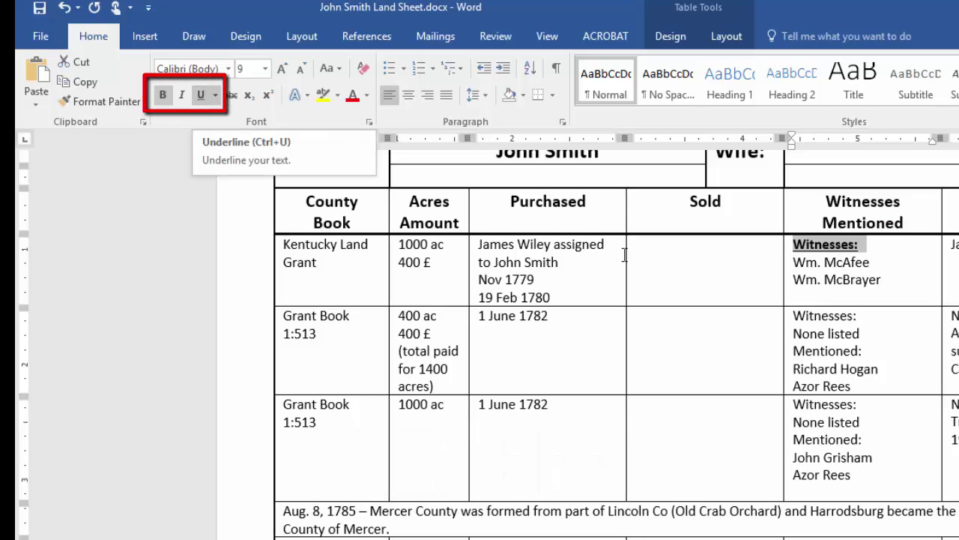
Step: Bold and underline the "Witnesses:" and "Mentioned:" labels in the 400 ac Grant Book 1:513 row
drag(861, 320, 787, 321)
key(ctrl+b)
key(ctrl+u)
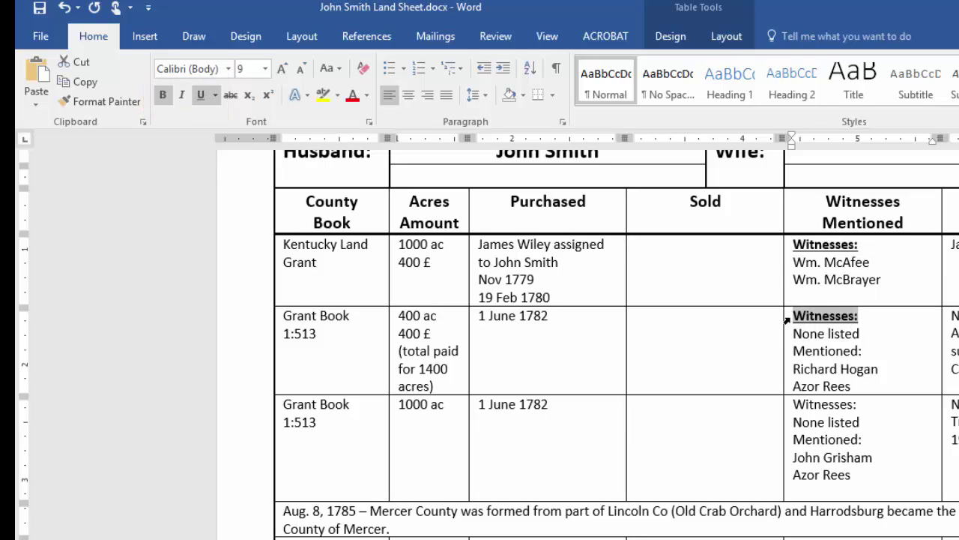
click(865, 352)
drag(855, 352, 794, 353)
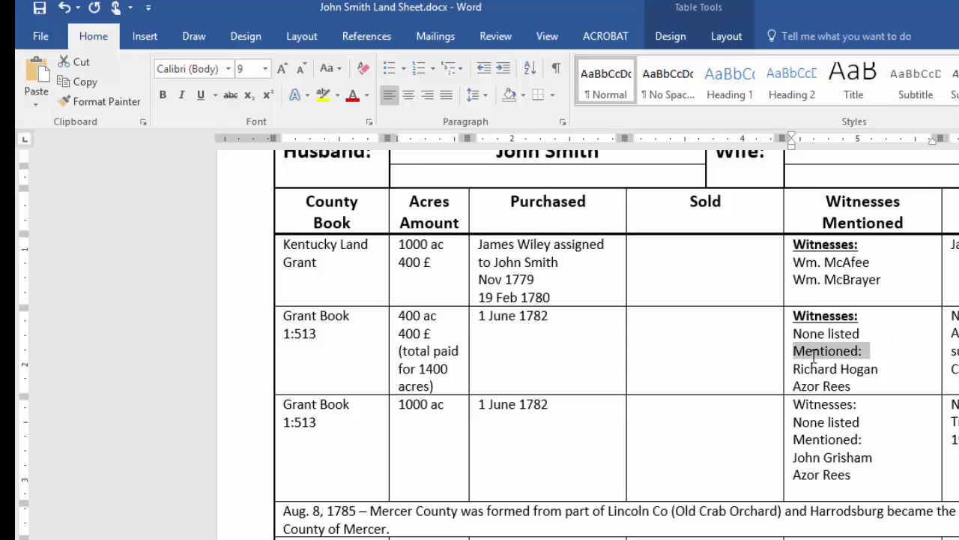
key(ctrl+b)
key(ctrl+u)
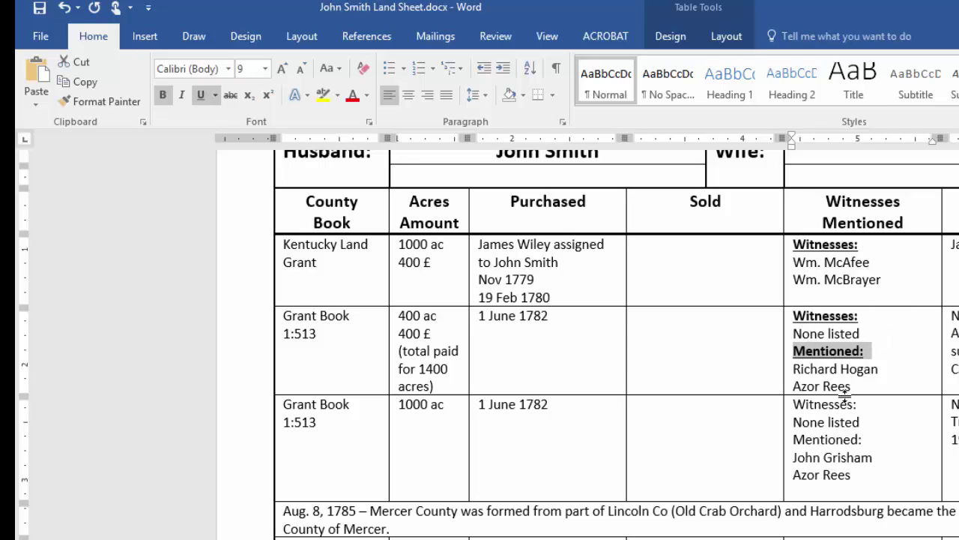
Step: Bold and underline the "Witnesses:" and "Mentioned:" labels in the 1000 ac Grant Book 1:513 row
drag(853, 405, 816, 404)
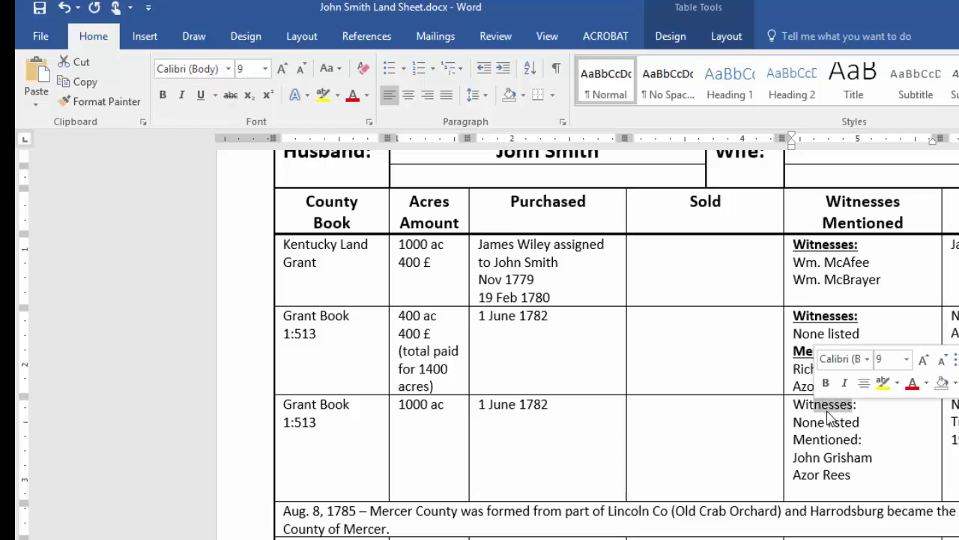
triple_click(816, 404)
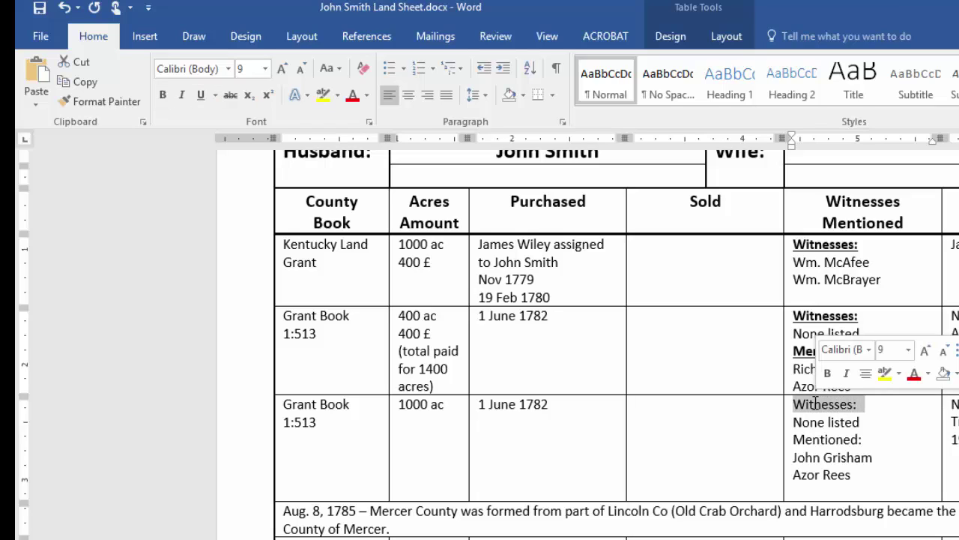
key(ctrl+b)
key(ctrl+u)
drag(868, 439, 809, 447)
key(ctrl+b)
key(ctrl+u)
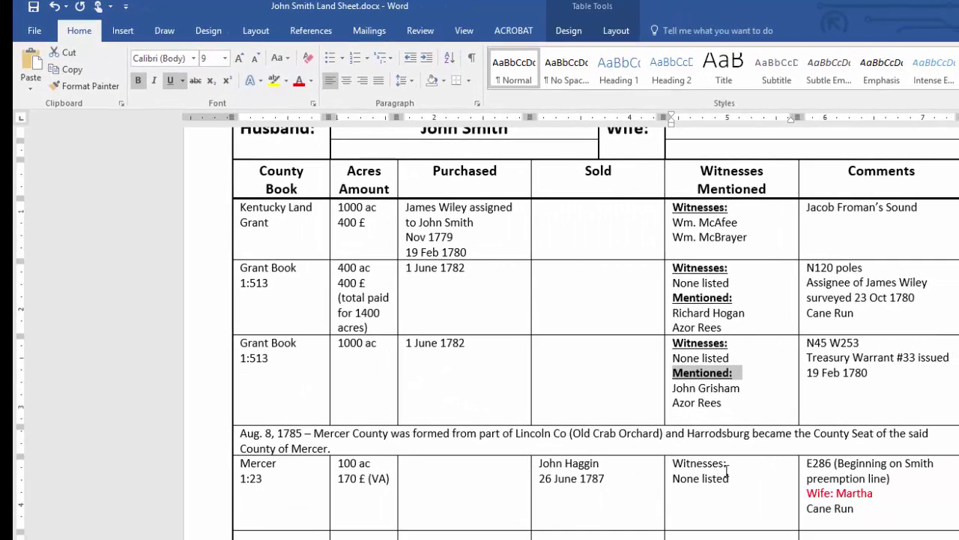
Step: Bold and underline the "Witnesses:" label in the Mercer 1:23 row
drag(727, 464, 681, 467)
key(ctrl+b)
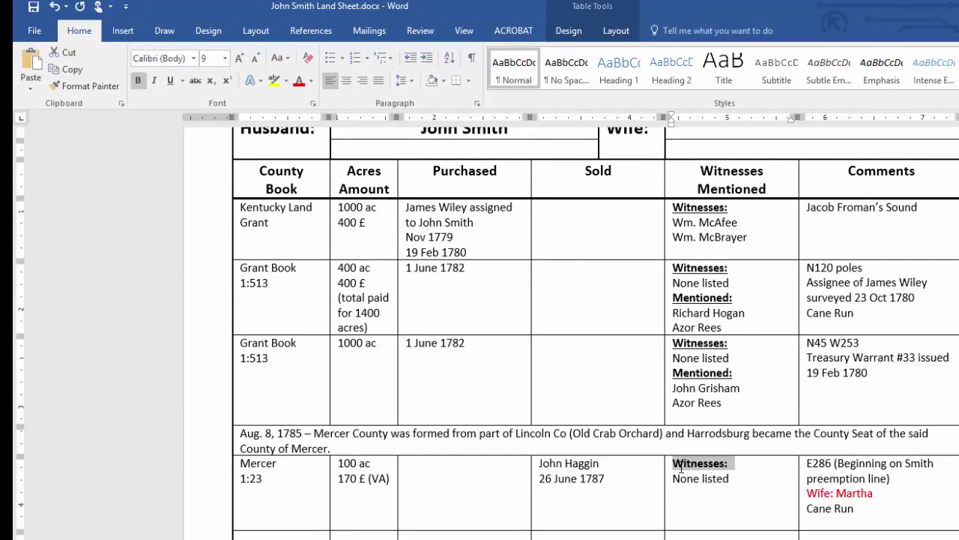
key(ctrl+u)
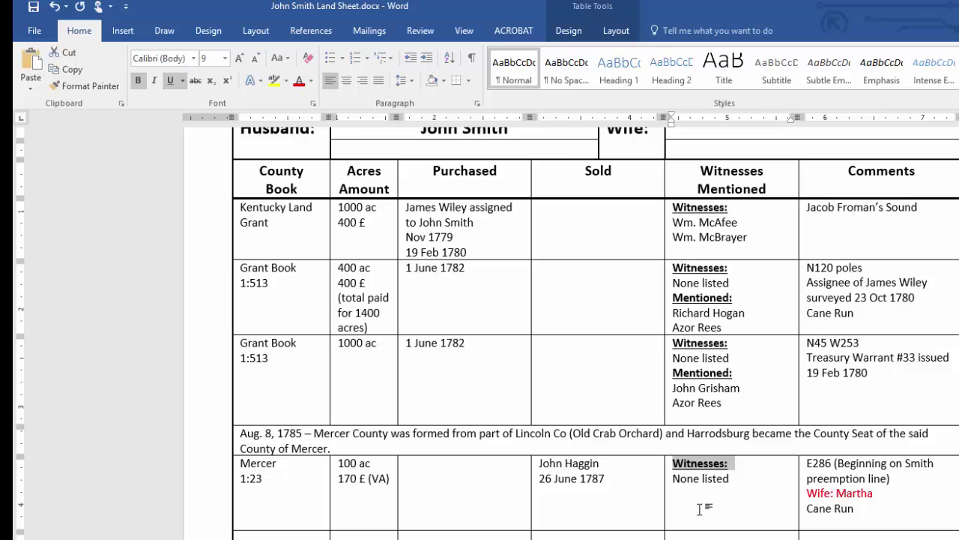
Step: Add the lines "Mentioned:" and "No one listed" below the two witness names in the Kentucky Land Grant row
click(759, 240)
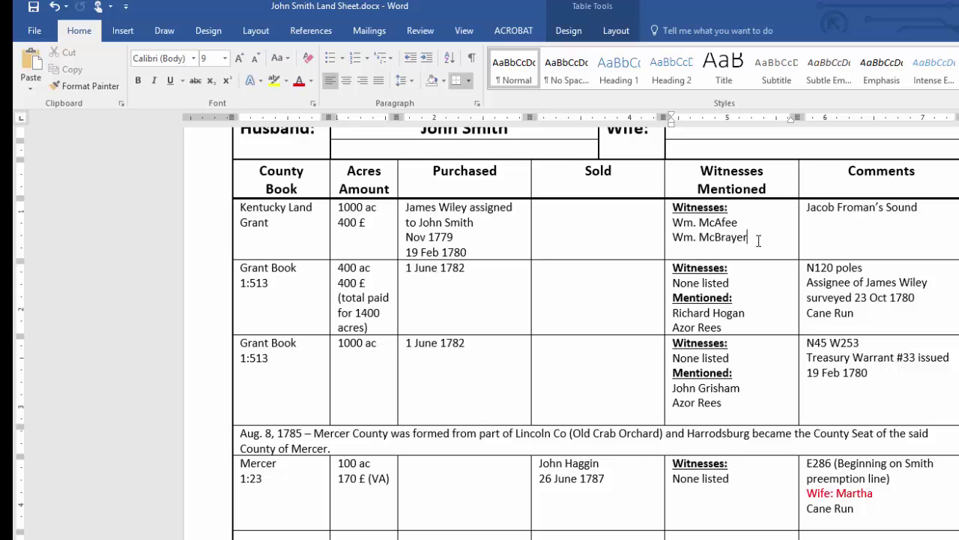
key(Return)
text(Mentioned:)
key(Return)
text(No)
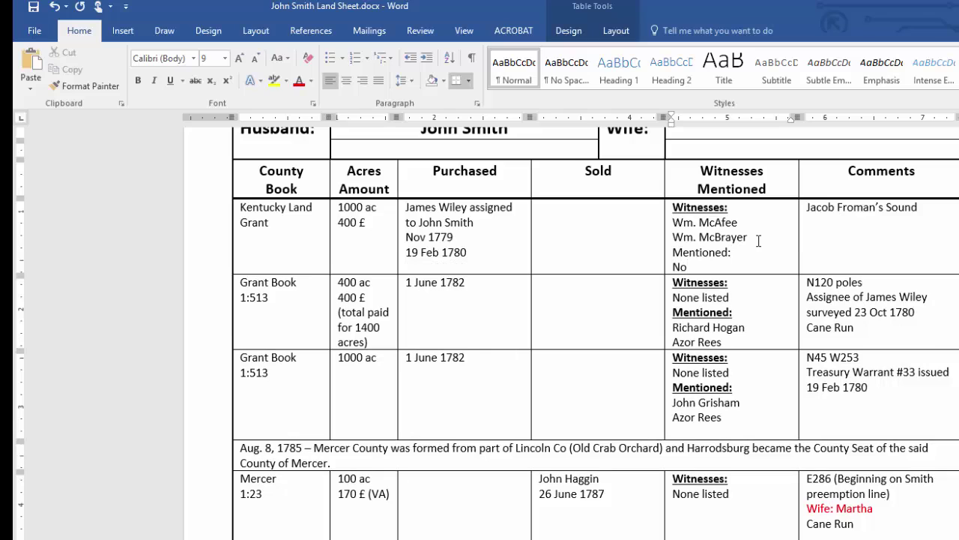
text( one listed)
Step: Bold and underline the new "Mentioned:" label in the Kentucky Land Grant row
drag(747, 248, 701, 252)
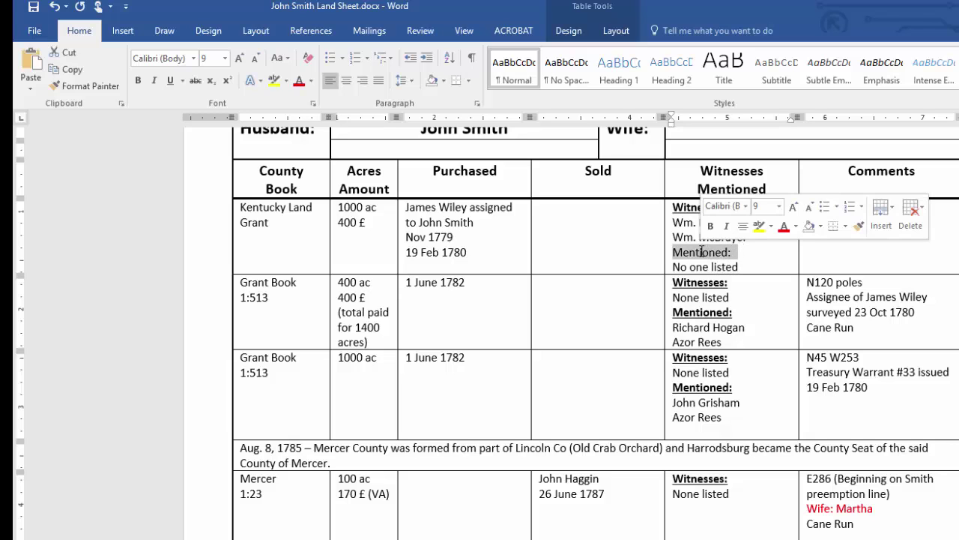
key(ctrl+b)
key(ctrl+u)
click(717, 254)
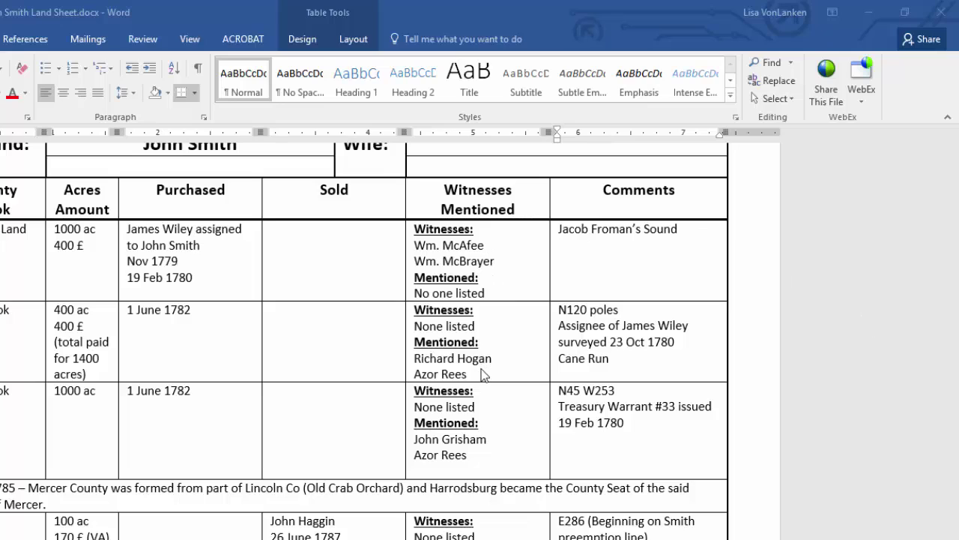
Step: Turn the two witness names in the Kentucky Land Grant row into a bulleted list and decrease its indent one level
click(498, 260)
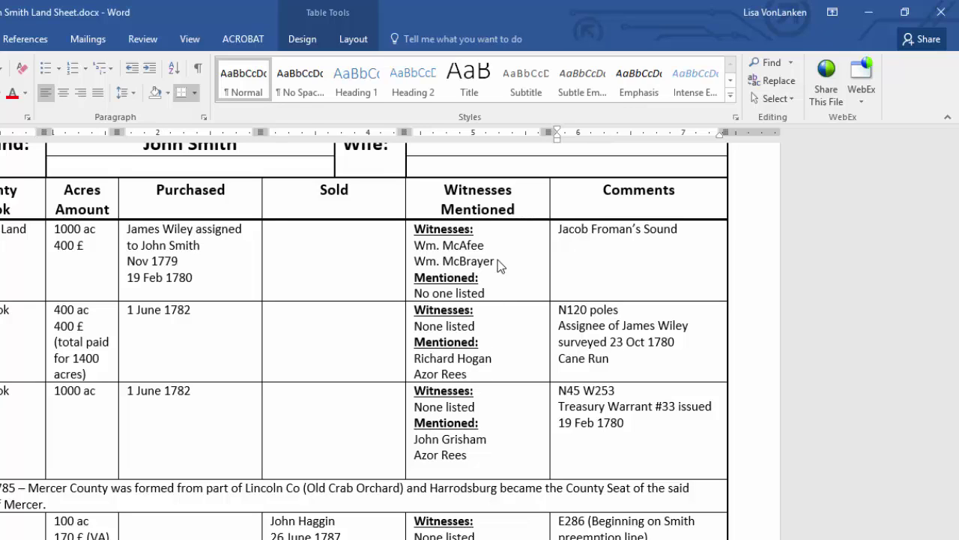
click(499, 260)
drag(499, 260, 421, 250)
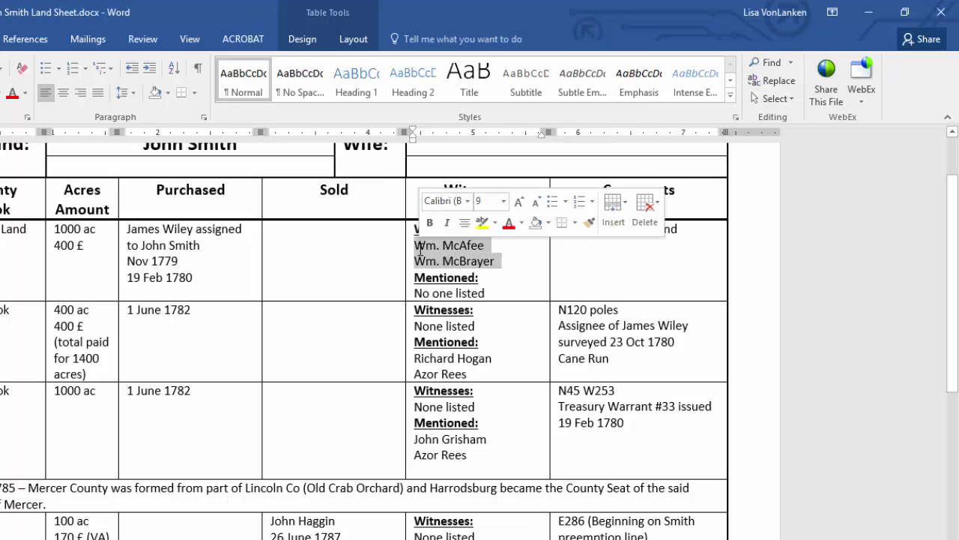
click(47, 69)
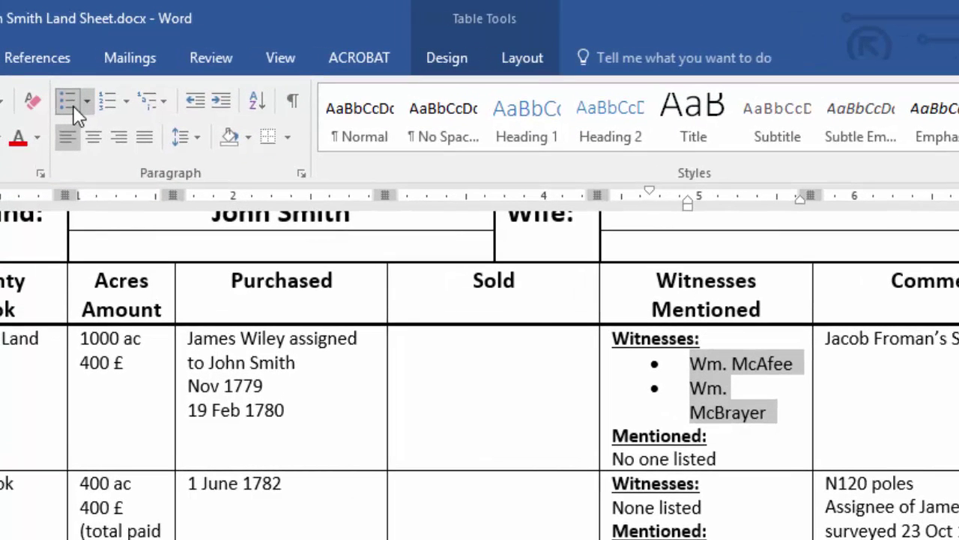
click(200, 105)
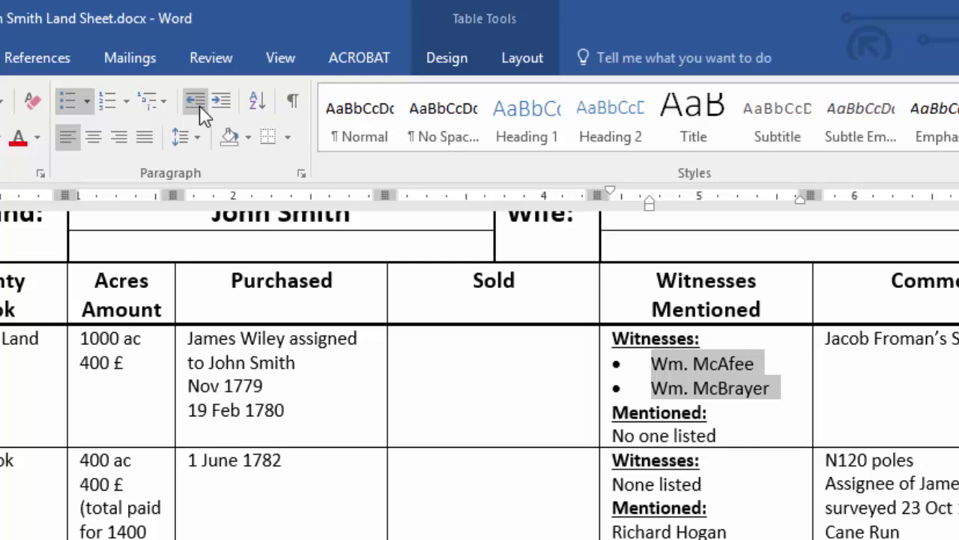
Step: Define a small dot from the Symbol font, character code 215, as the witness names' bullet and reduce their left indent to sit nearer the bullets
click(87, 105)
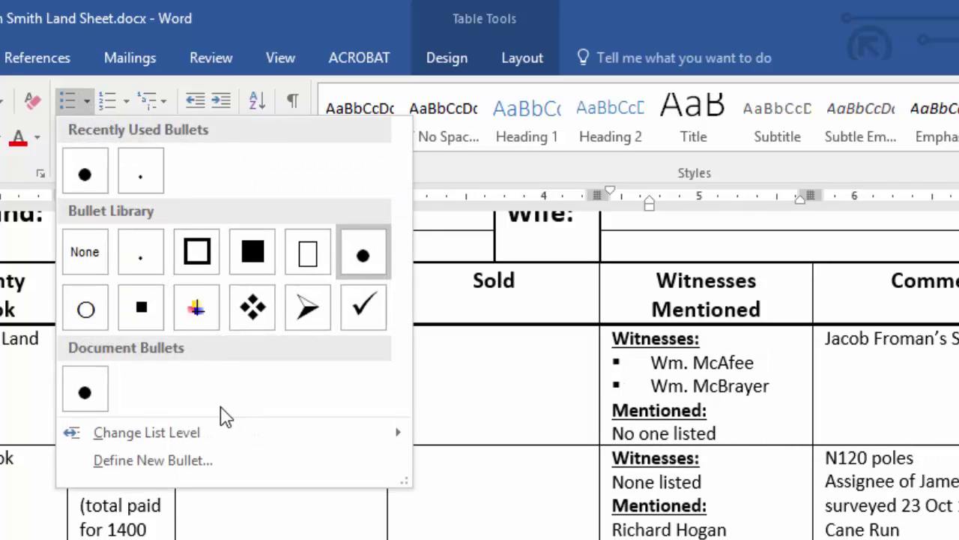
click(189, 460)
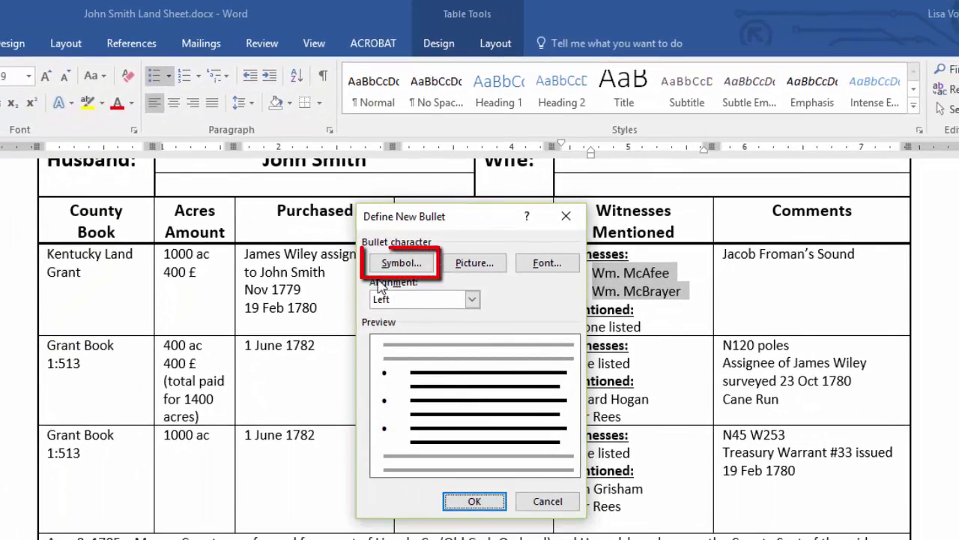
click(397, 264)
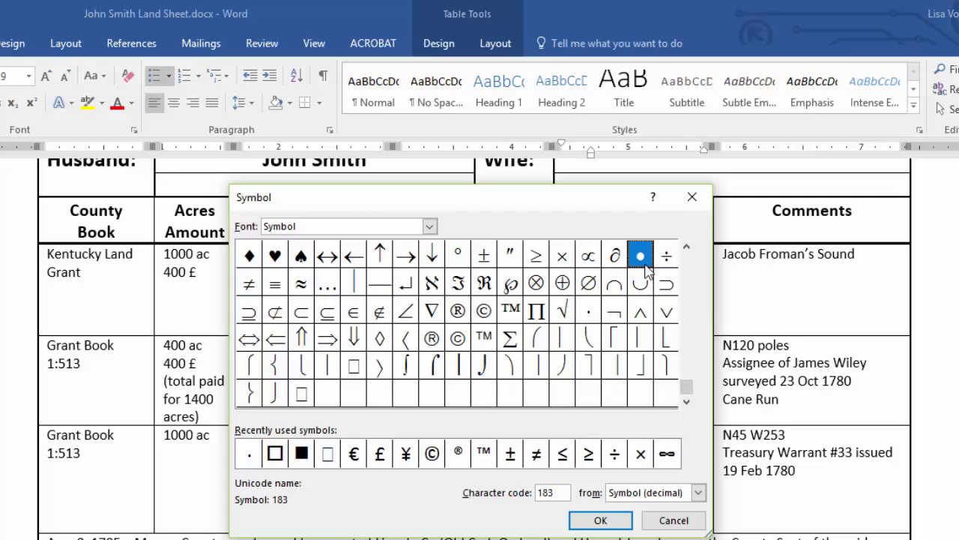
click(596, 316)
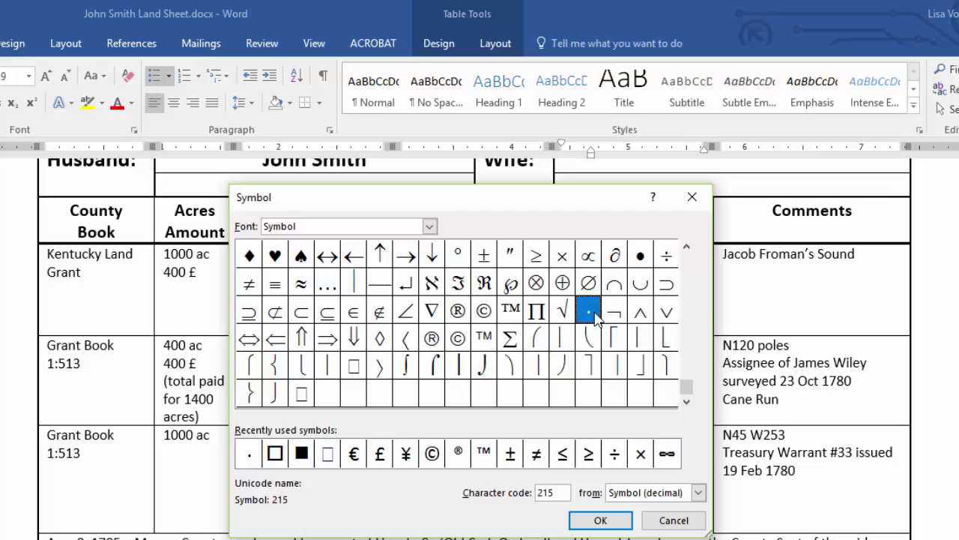
click(604, 520)
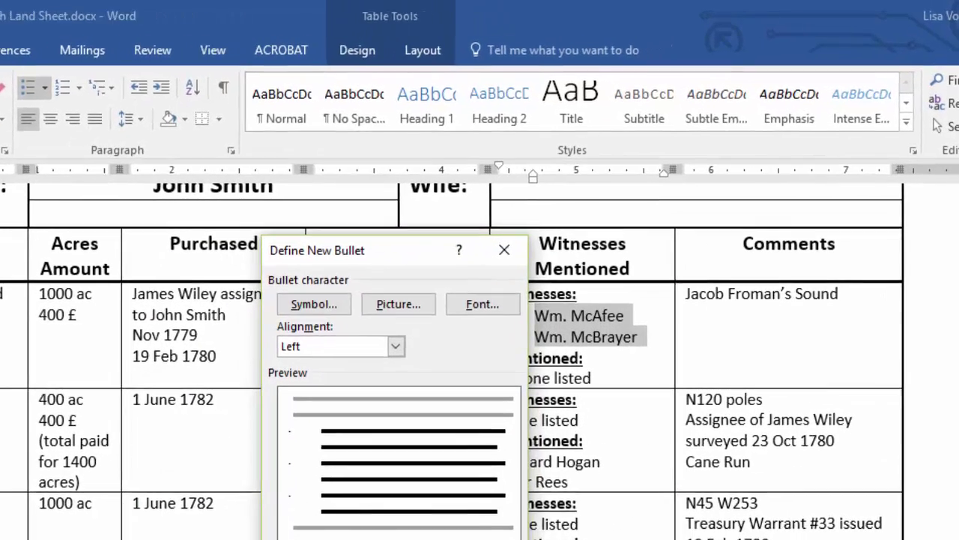
click(474, 501)
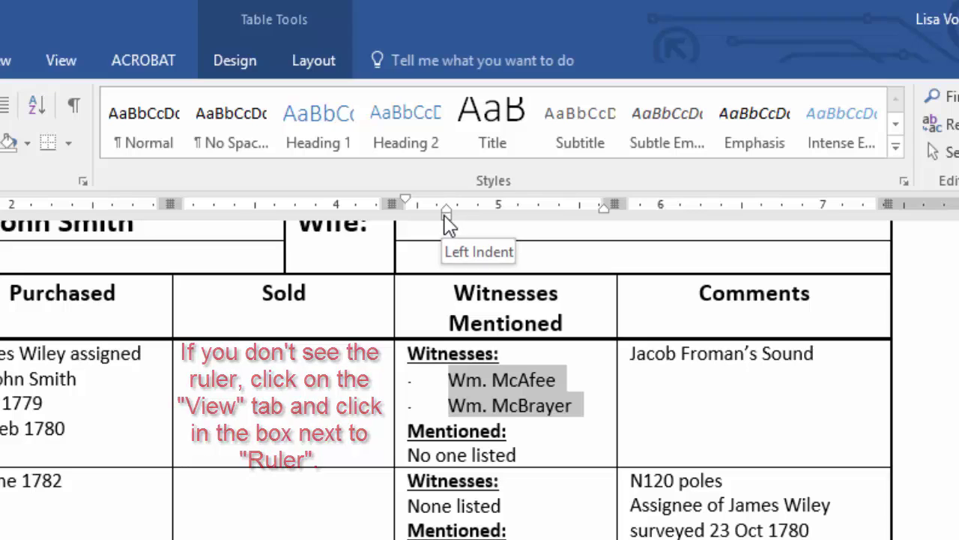
mouse_move(446, 213)
mouse_down()
mouse_move(475, 216)
mouse_move(424, 213)
mouse_up()
click(590, 406)
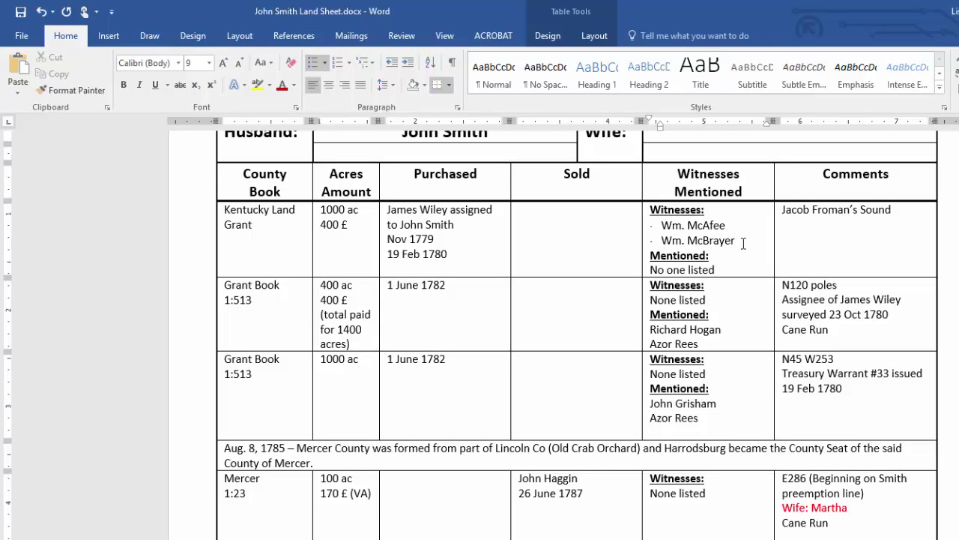
Step: Copy the bulleted witness names' formatting to the "No one listed" line in the Kentucky Land Grant row
drag(730, 238, 668, 232)
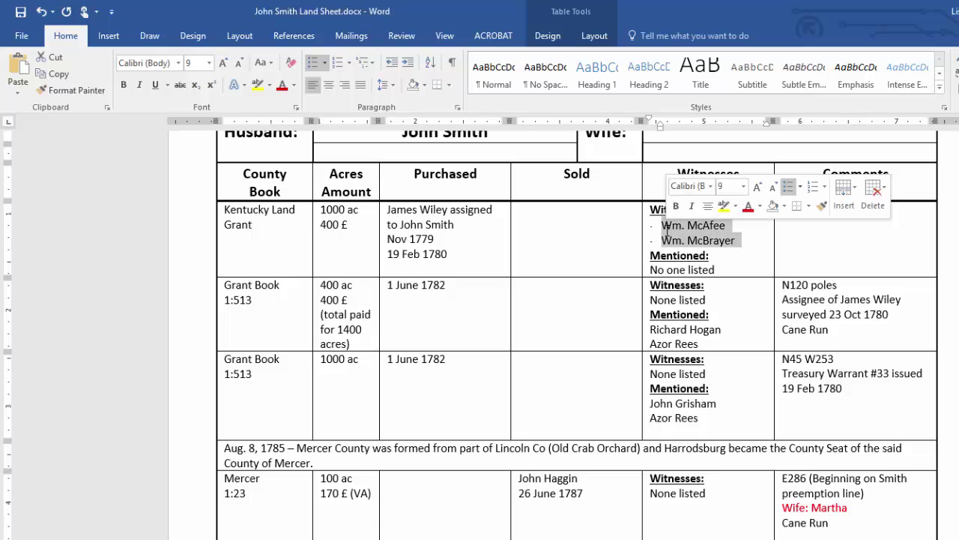
click(83, 92)
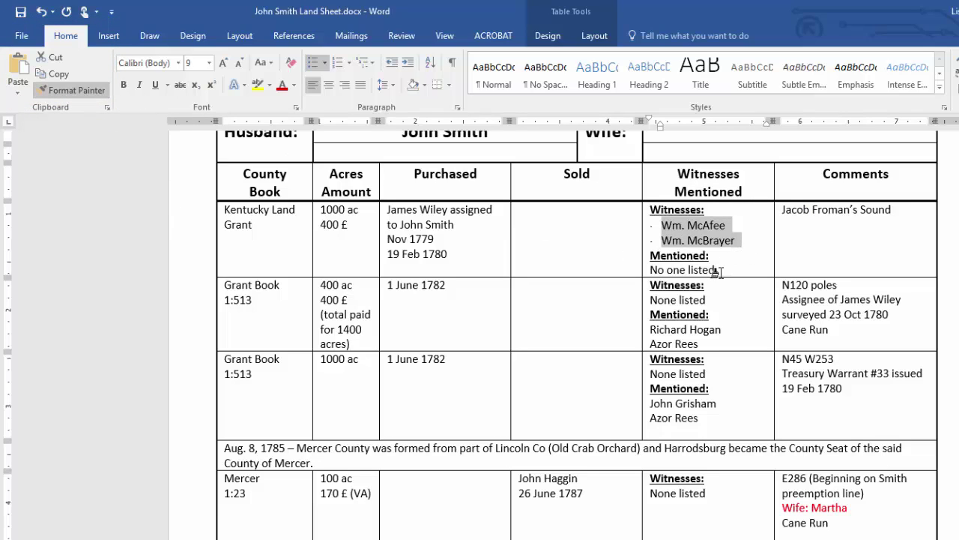
drag(716, 270, 646, 278)
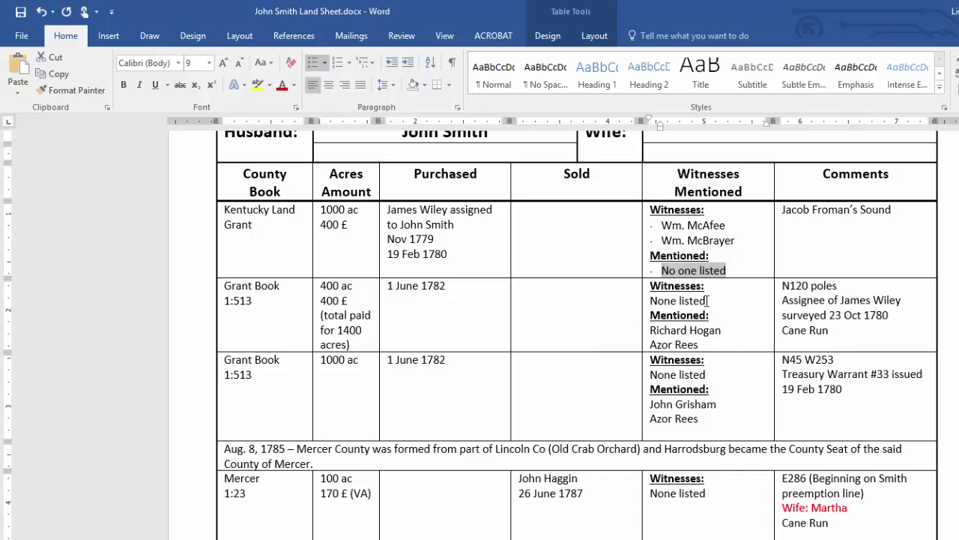
drag(714, 299, 649, 300)
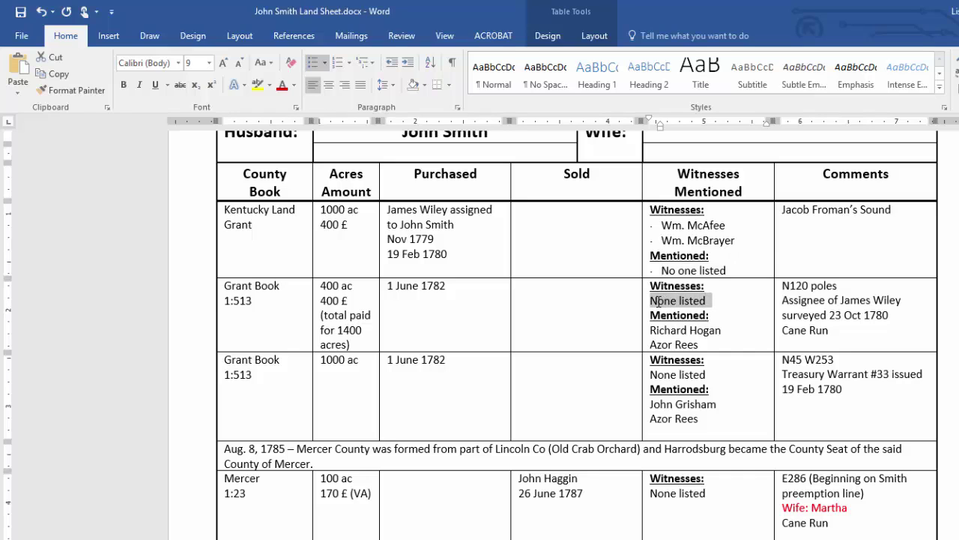
click(558, 316)
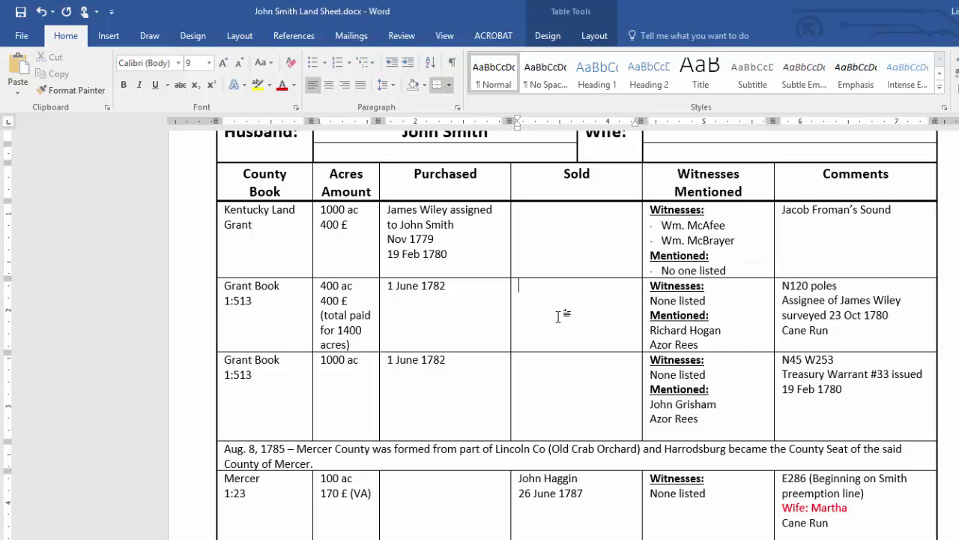
Step: Copy the bulleted witness names' formatting to the entries under "Witnesses:" and "Mentioned:" in both Grant Book rows and the Mercer row
drag(741, 238, 664, 228)
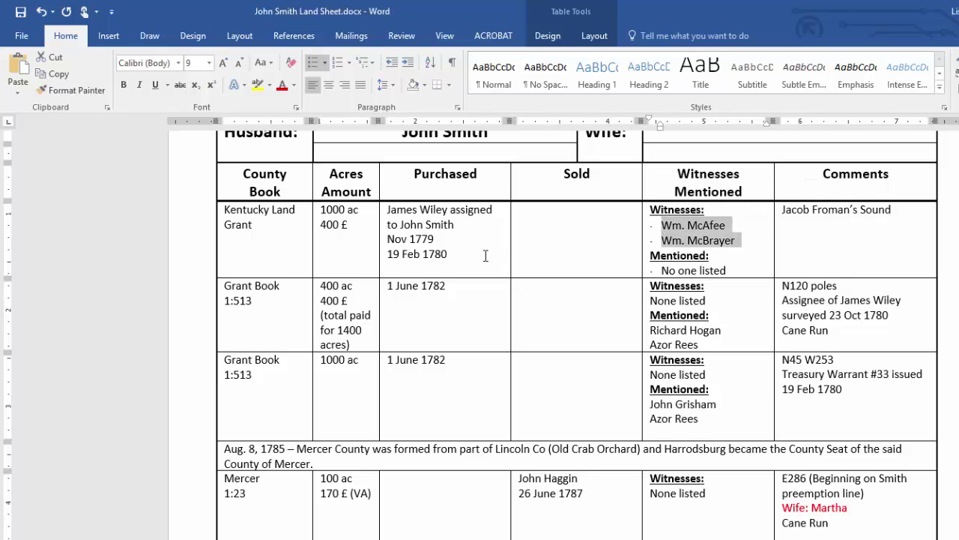
click(96, 90)
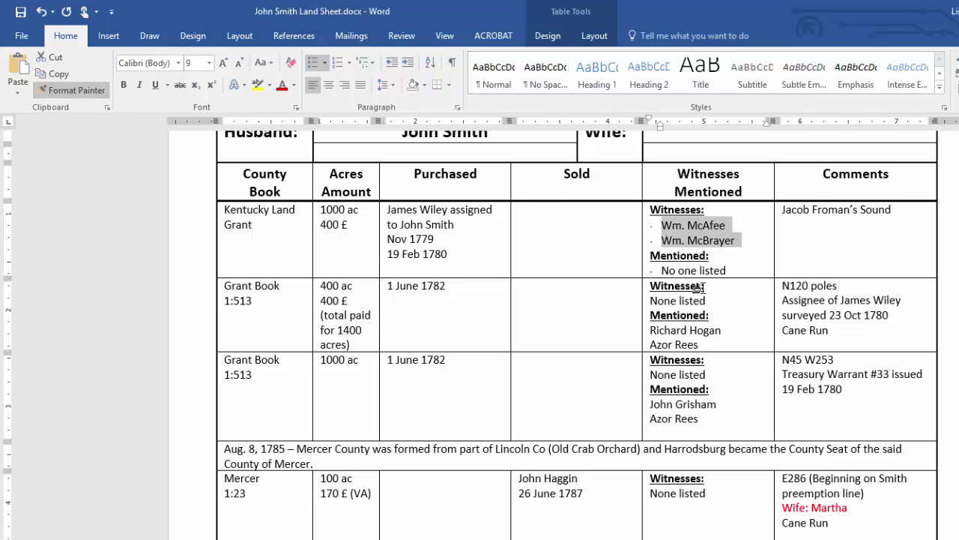
mouse_move(709, 301)
mouse_down()
mouse_move(637, 302)
mouse_move(646, 303)
mouse_up()
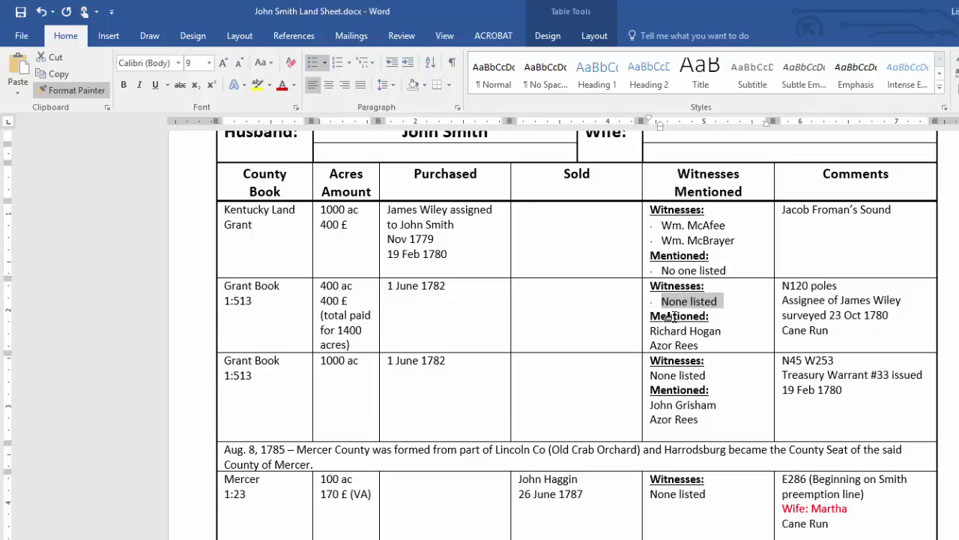
drag(700, 346, 647, 331)
drag(703, 378, 644, 378)
mouse_move(695, 423)
mouse_down()
mouse_move(649, 420)
mouse_move(648, 408)
mouse_up()
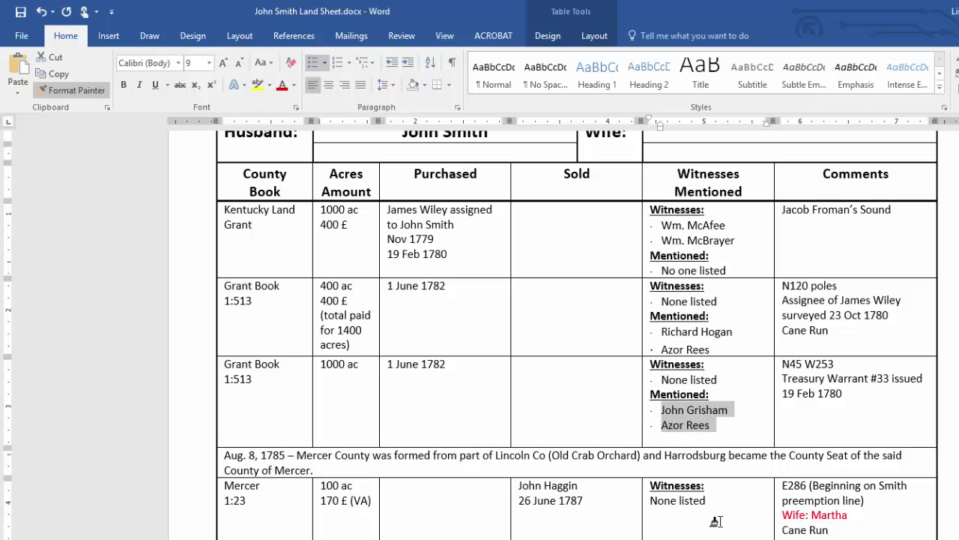
drag(704, 499, 647, 499)
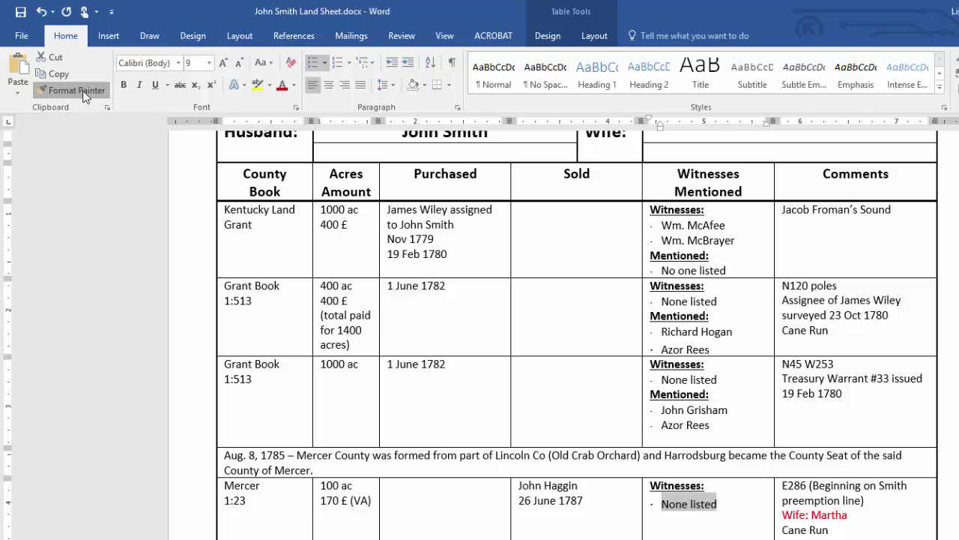
click(913, 404)
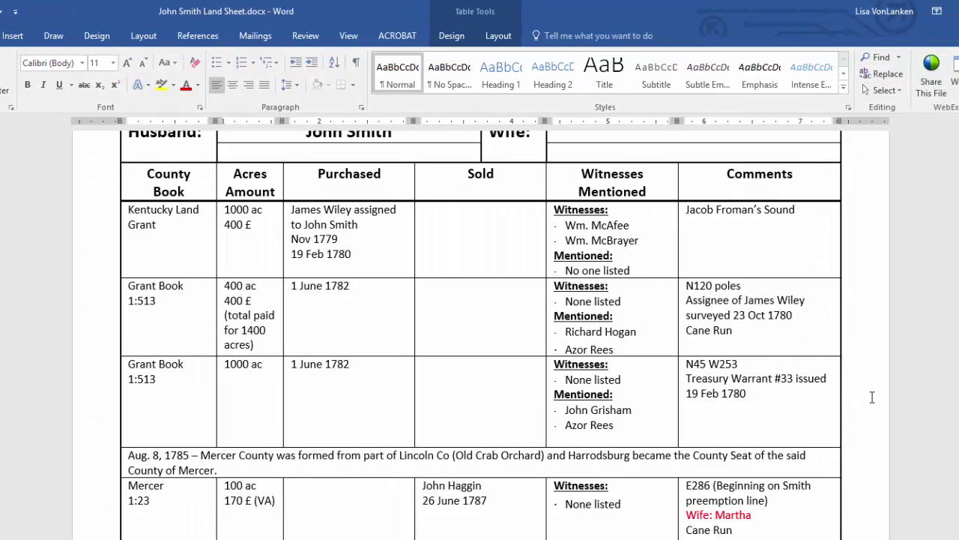